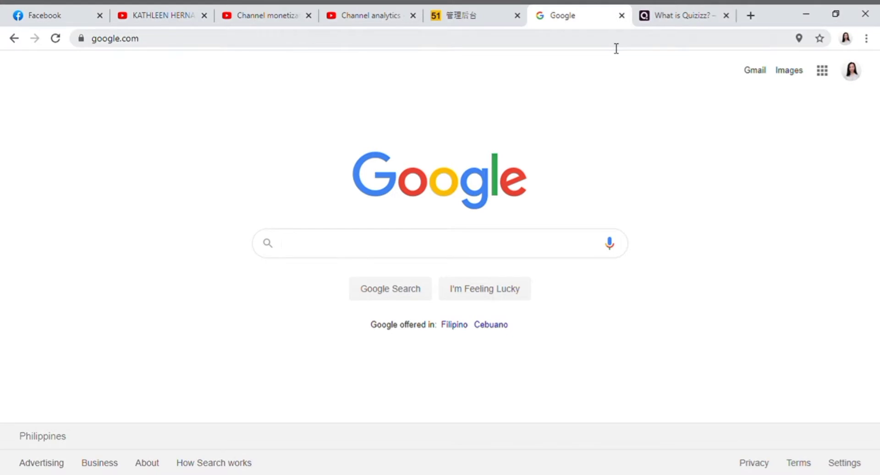
- Read the "What is Quizizz?" help article and open the quizizz.com website in the Google tab
left_click(689, 17)
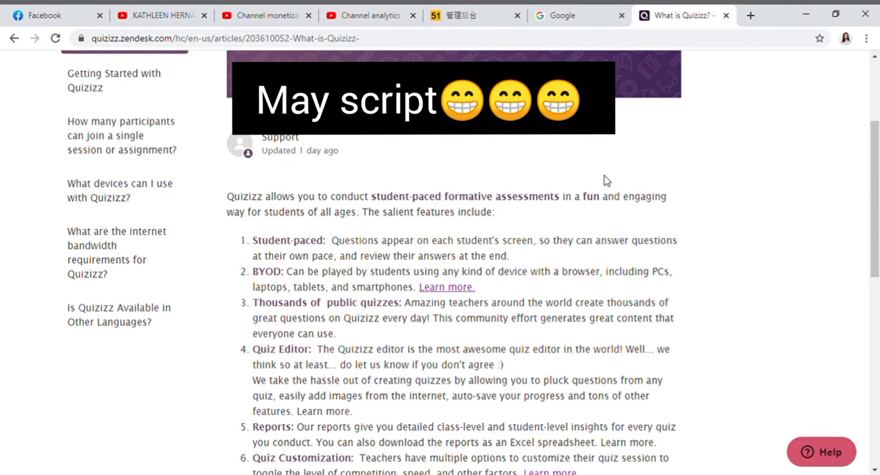
left_click(567, 10)
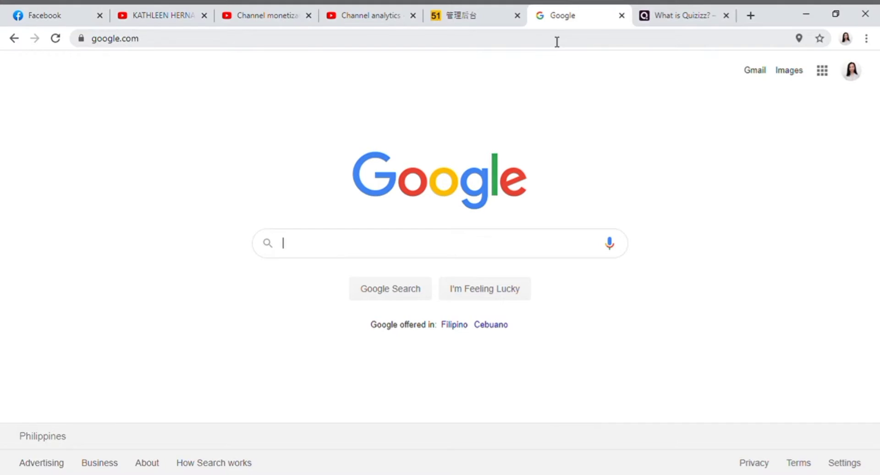
left_click(477, 48)
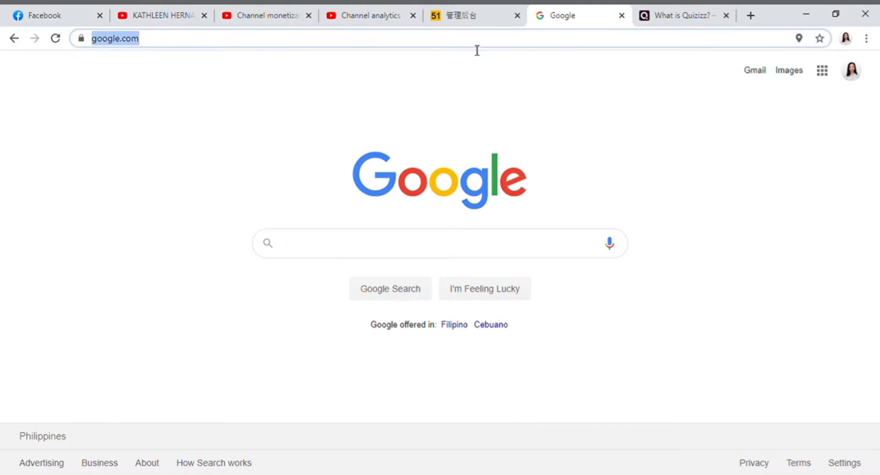
type("QUI")
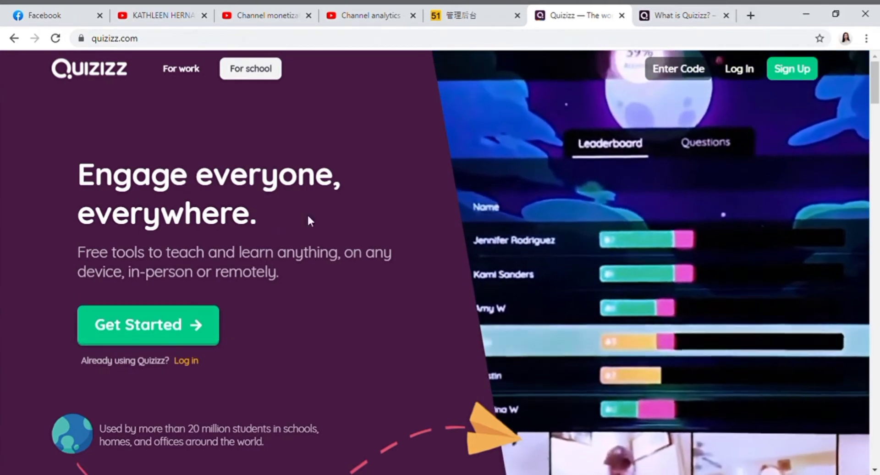
- Log in to Quizizz with Gmail, choosing the teacher's personal Google account
left_click(204, 340)
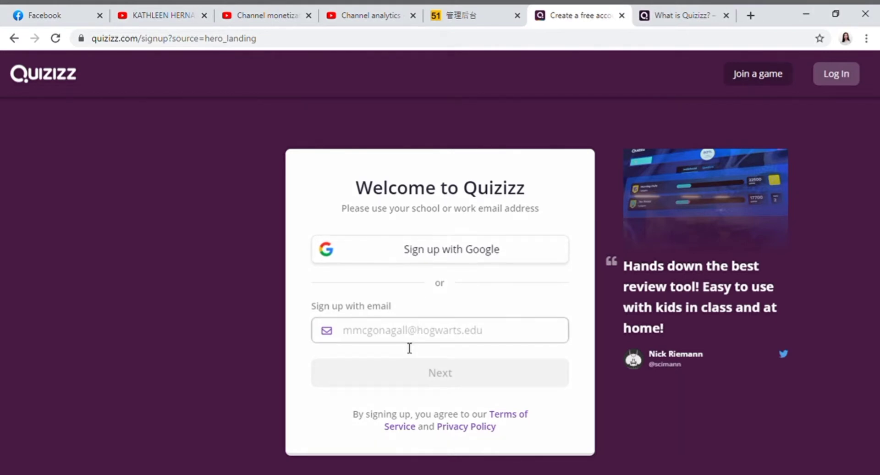
left_click(836, 83)
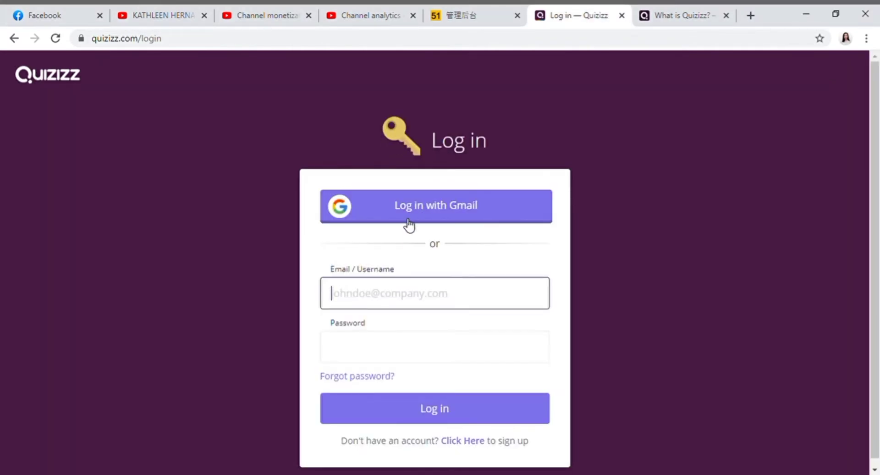
left_click(409, 219)
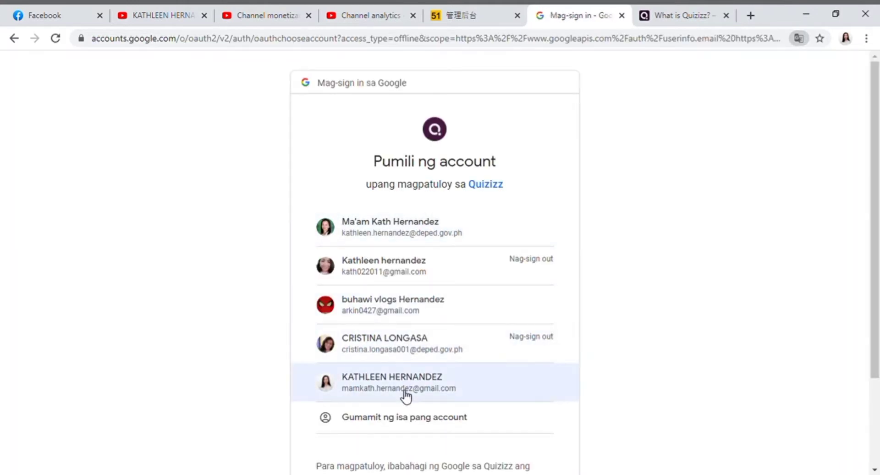
left_click(406, 397)
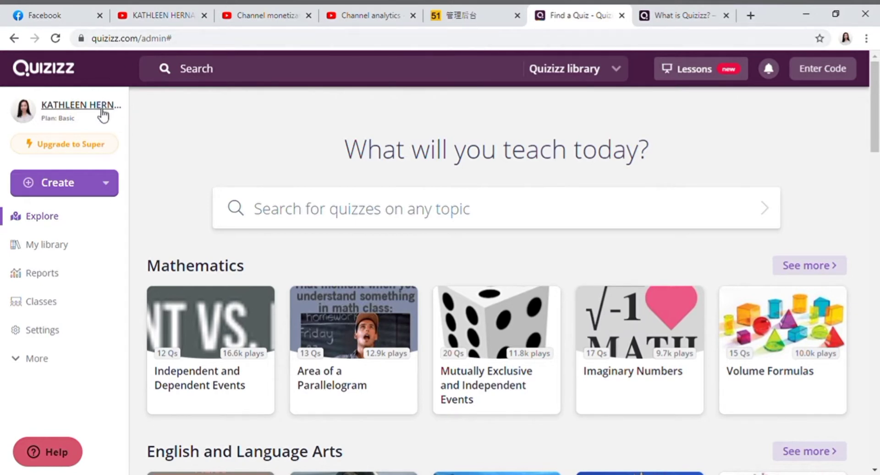
- View the saved quizzes in My library and start creating a new quiz
left_click(46, 248)
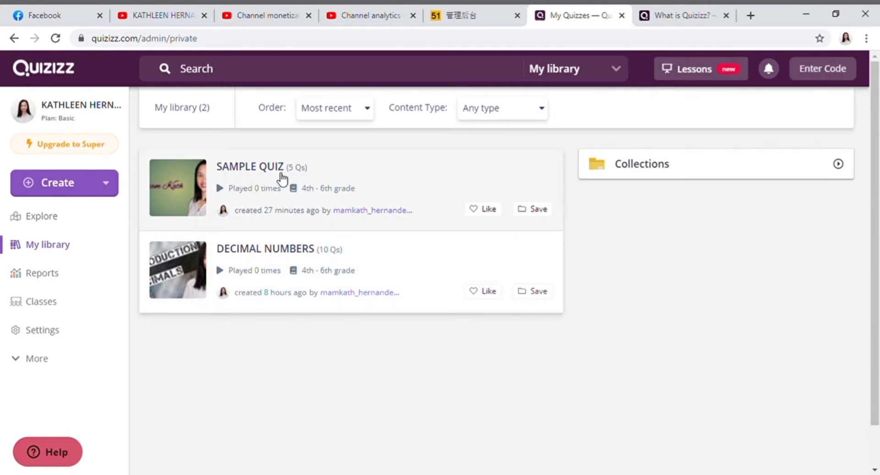
left_click(83, 182)
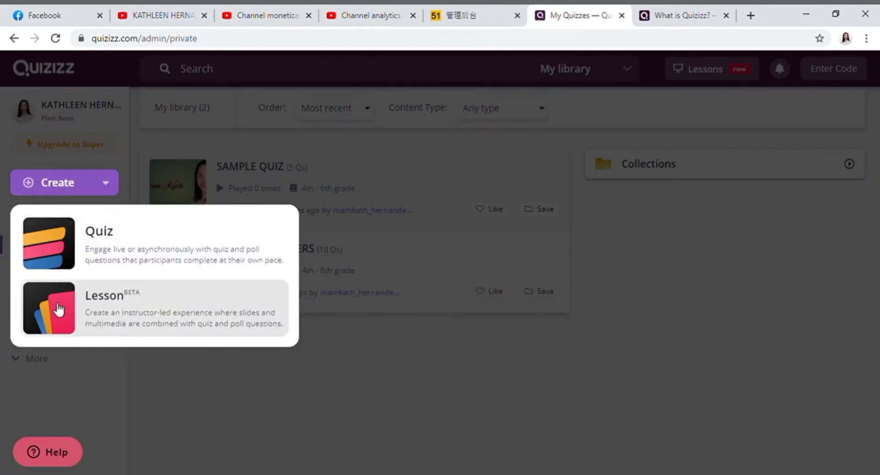
left_click(73, 238)
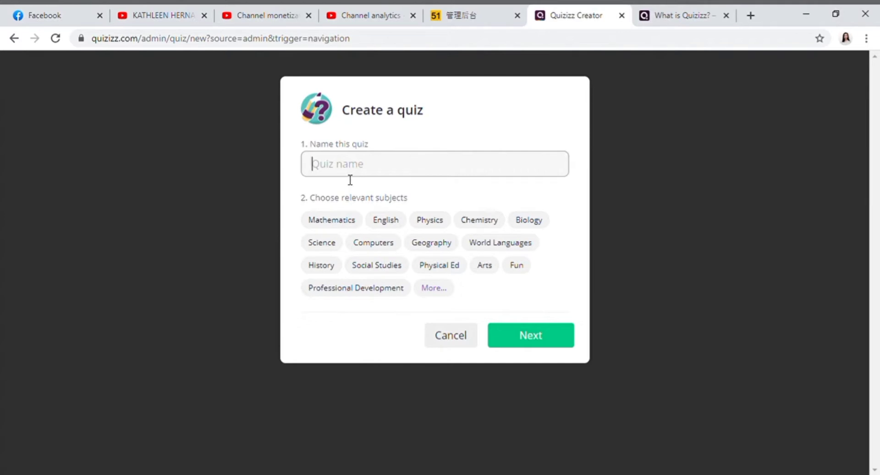
- Name the new quiz "SAMPLE ONLINE QUIZ"
type("SAMPLE QUIZ")
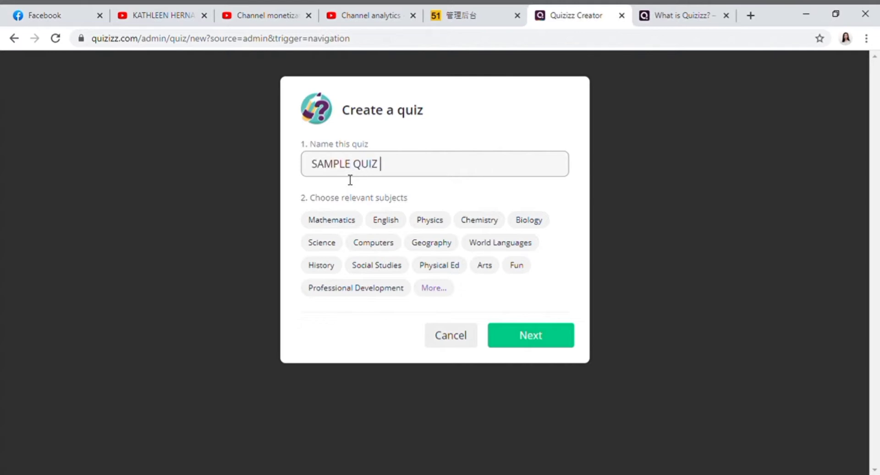
key("BackSpace")
key("BackSpace")
key("BackSpace")
type("I")
key("BackSpace")
type("ONLINE QUIZ")
left_click(560, 344)
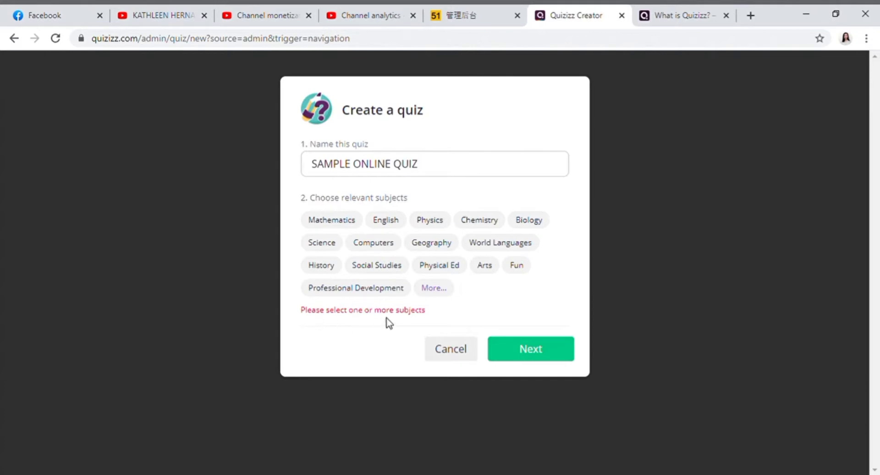
- Choose Mathematics as the quiz's relevant subject and proceed to the quiz editor
left_click(338, 219)
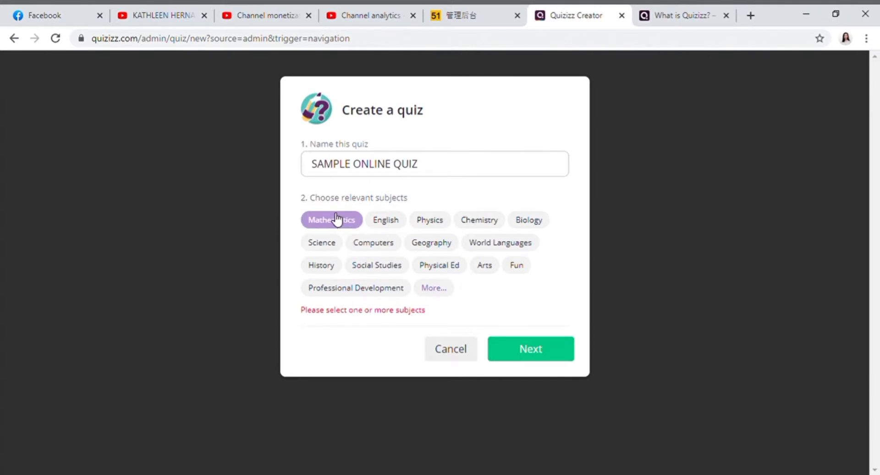
left_click(338, 219)
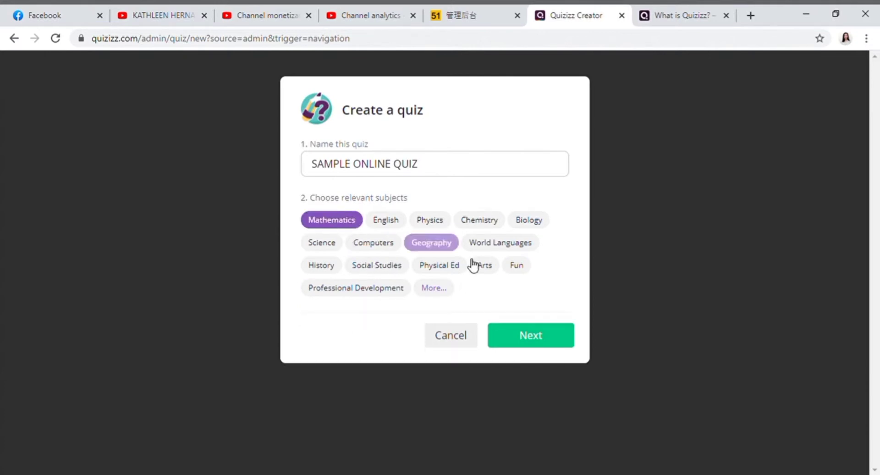
left_click(543, 343)
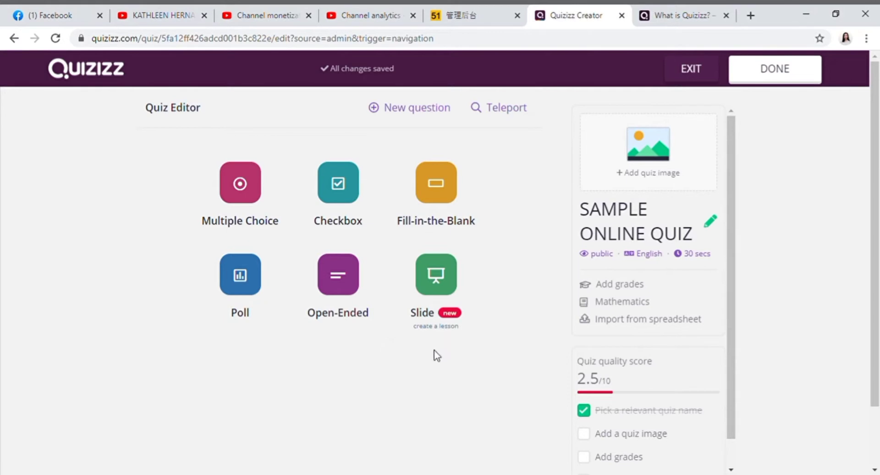
- Add a Checkbox question with the text "Round 2.34 to the nearest tenths."
left_click(358, 214)
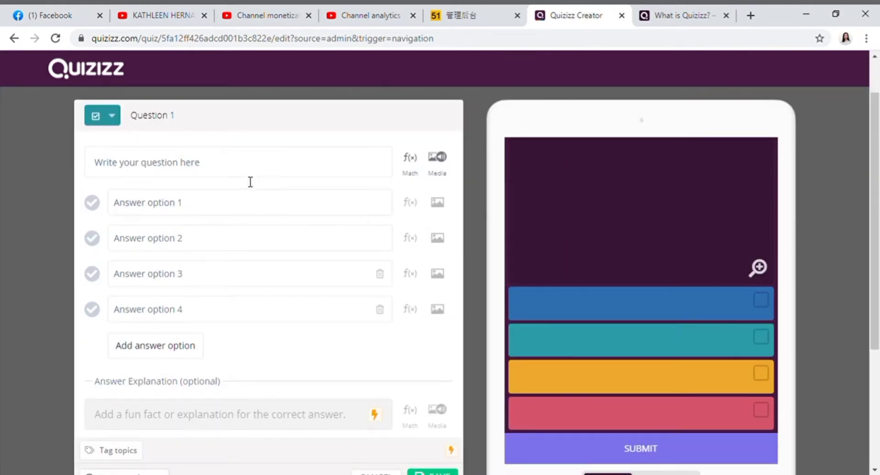
left_click(240, 163)
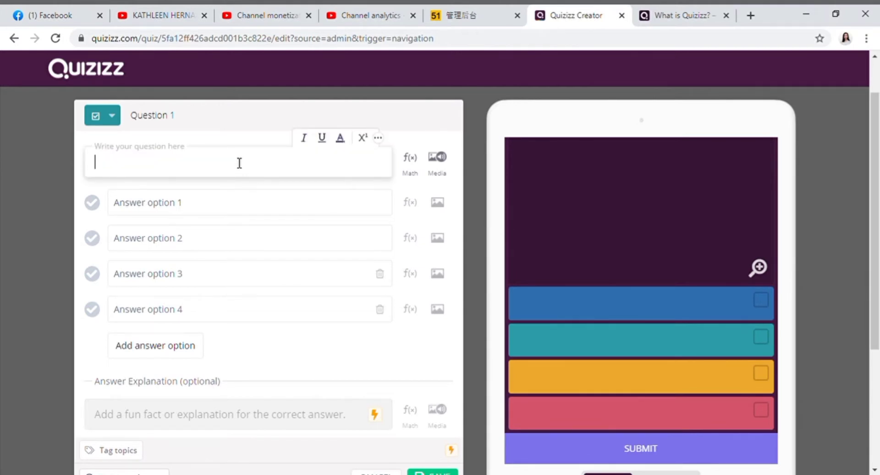
type("rOUND")
key("BackSpace")
key("BackSpace")
key("BackSpace")
key("BackSpace")
key("BackSpace")
type("Rou")
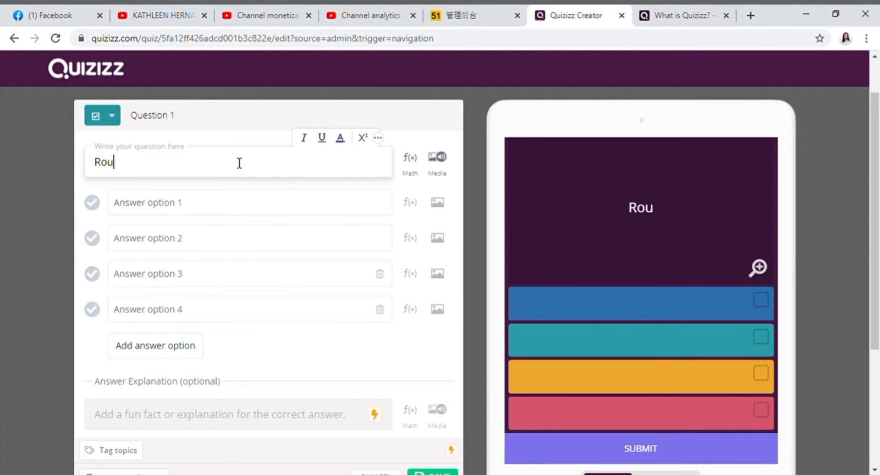
type("nd ")
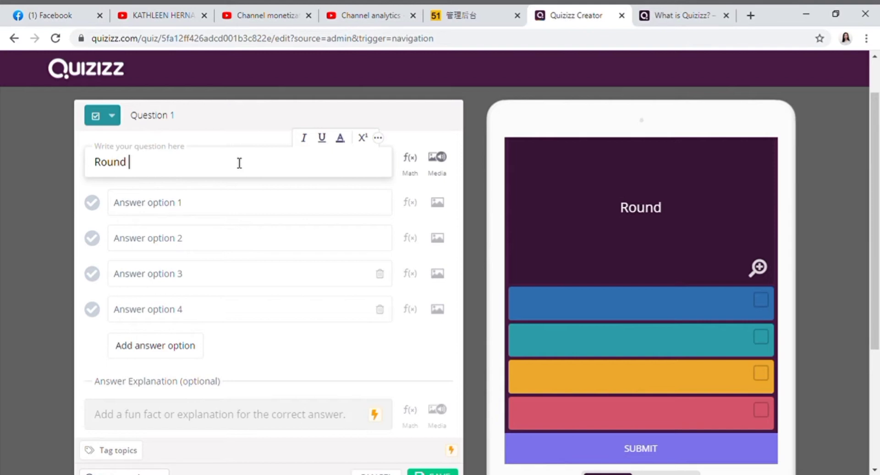
type("2.34")
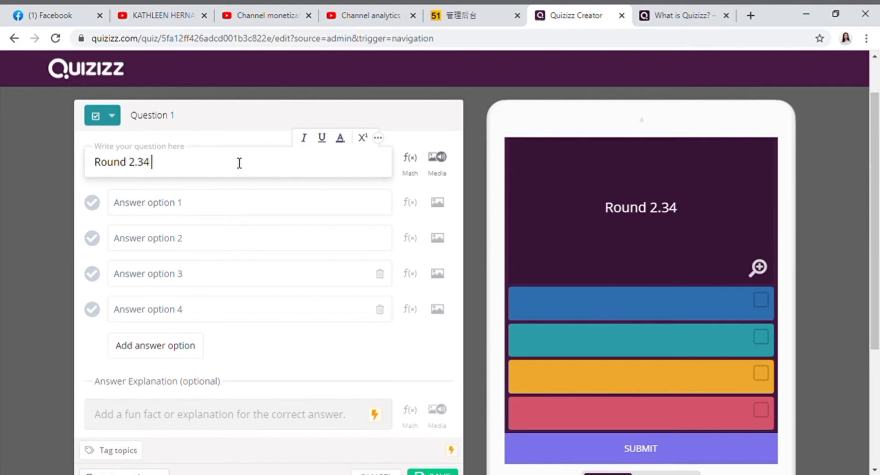
type(" in")
key("BackSpace")
key("BackSpace")
type("to ")
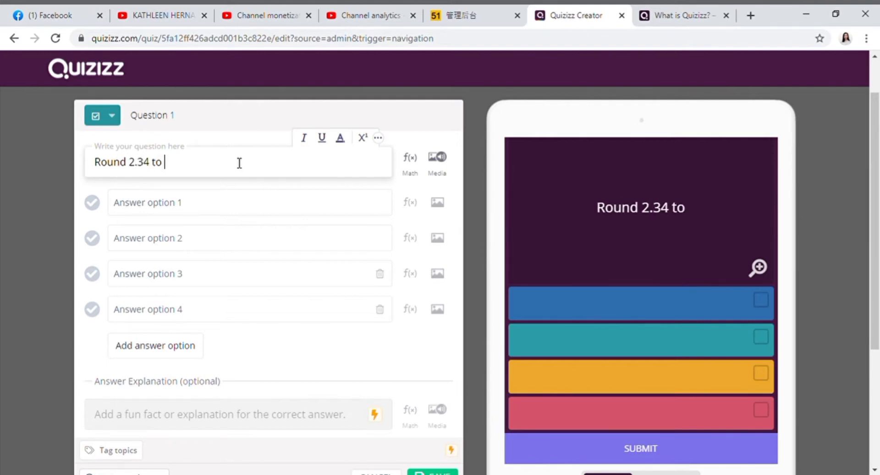
type("the neare")
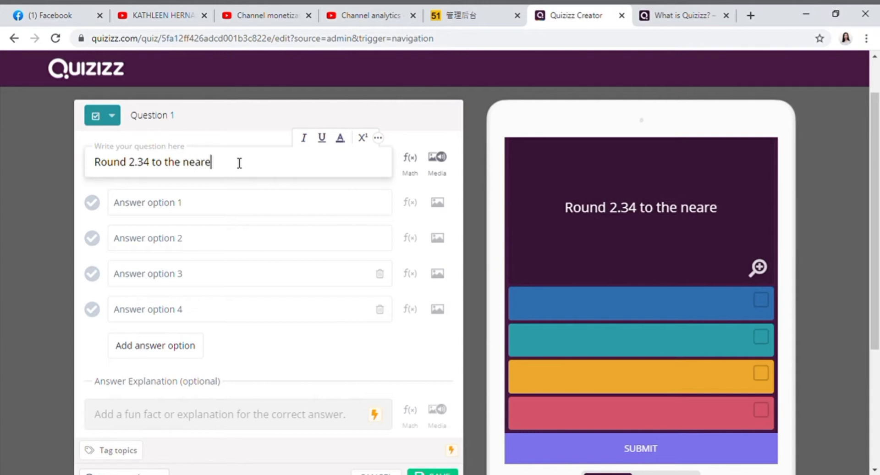
type("st tenths")
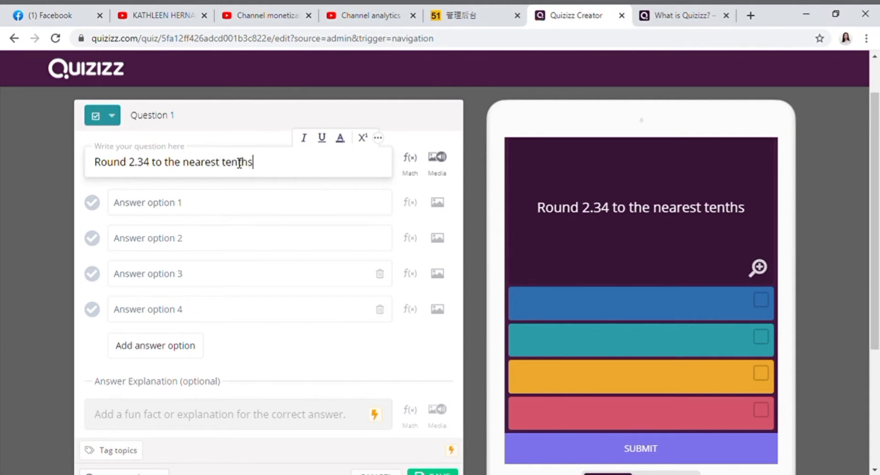
type(".")
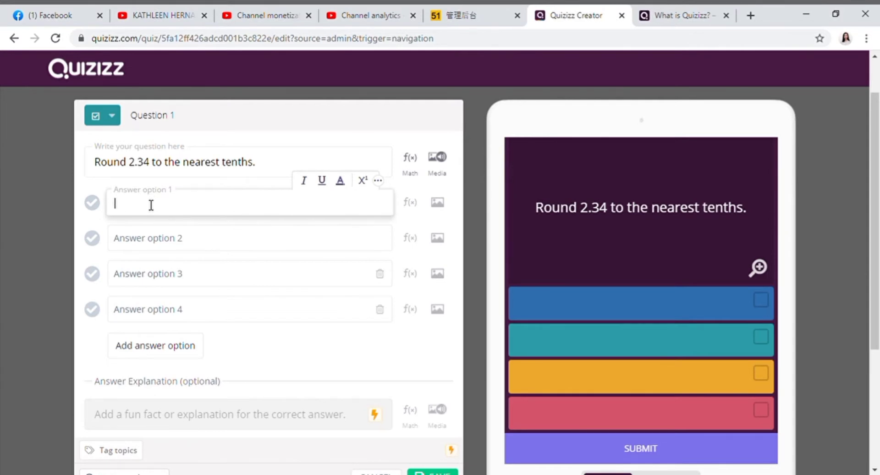
- Fill in the four answer options of the first question as 2.3, 2.4, 2.340 and 2.34
type("2.3")
key("Tab")
type("2.")
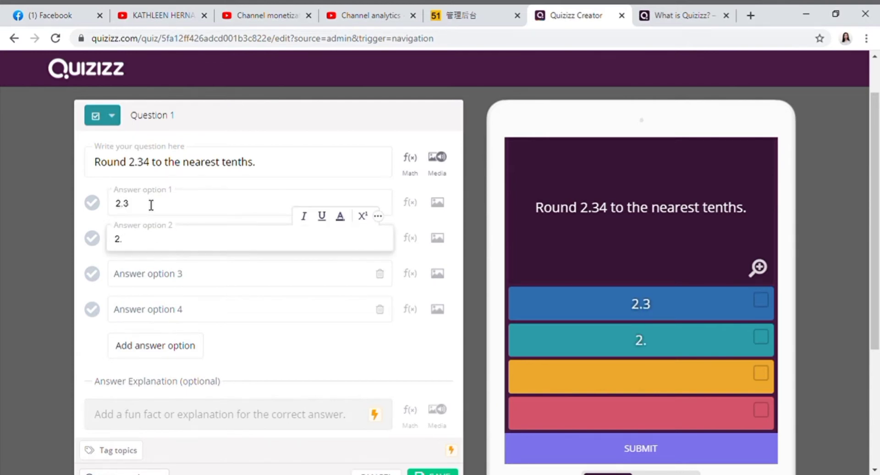
type("4")
key("Tab")
type("2.340")
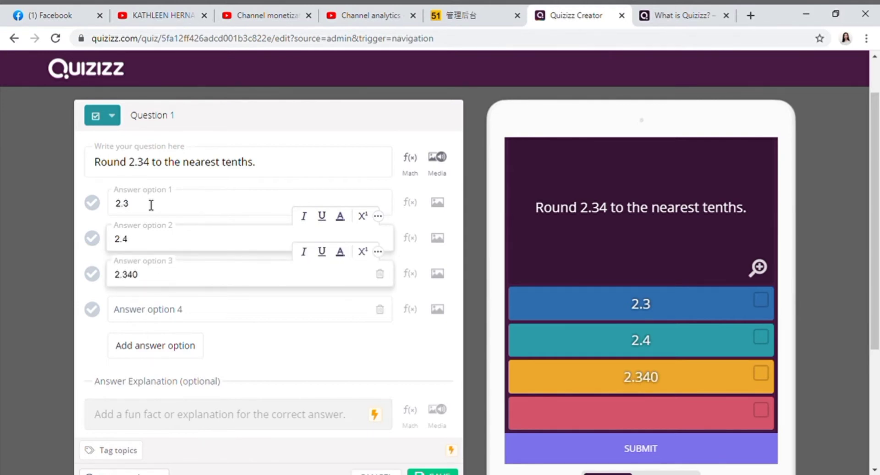
key("Tab")
type("22.")
type("34")
key("BackSpace")
key("BackSpace")
key("BackSpace")
key("BackSpace")
type(".34")
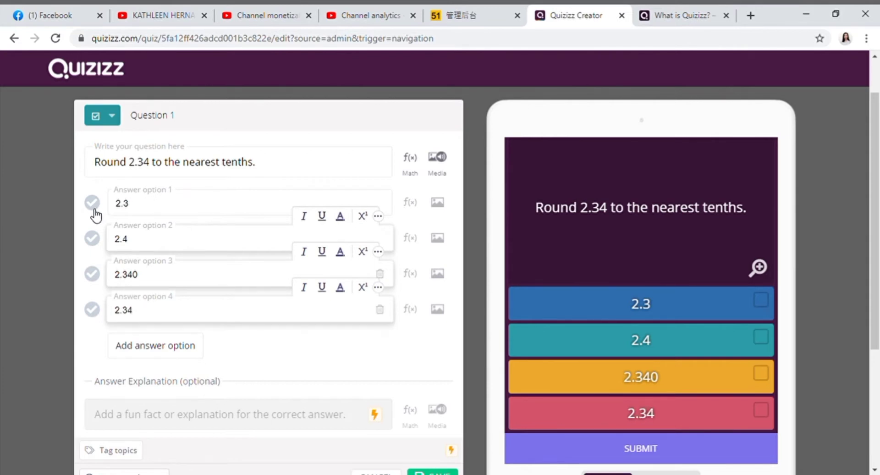
- Mark 2.3 as the correct answer and save the first question
left_click(94, 207)
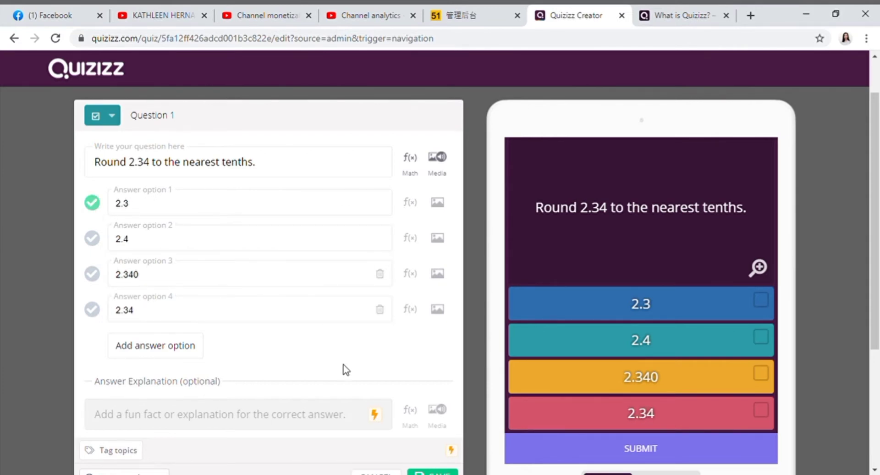
scroll(503, 437, "down", 1)
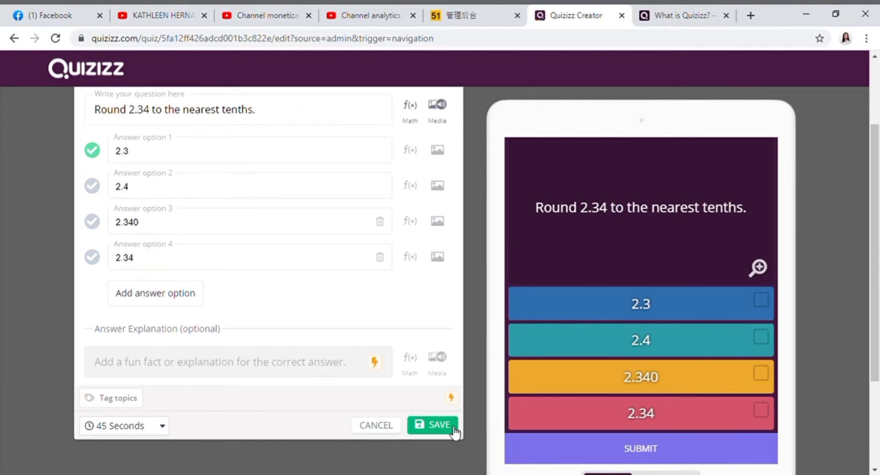
left_click(455, 430)
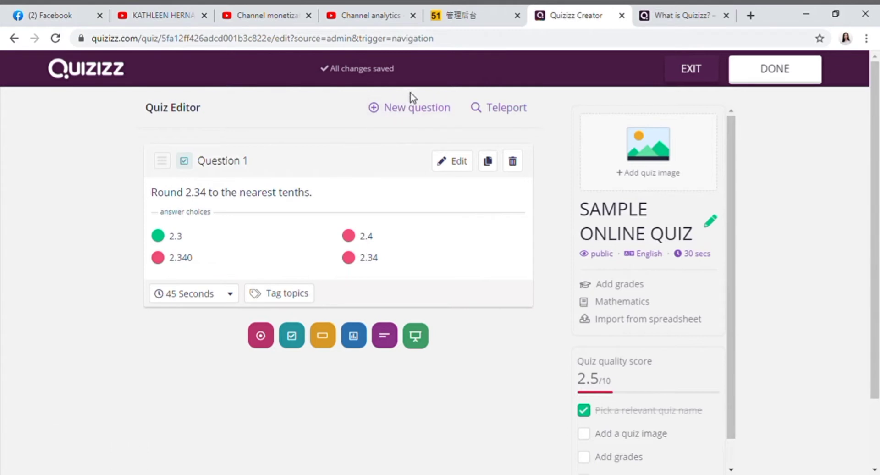
- Add a second Checkbox question with the text "Write 1.5 in words."
left_click(413, 109)
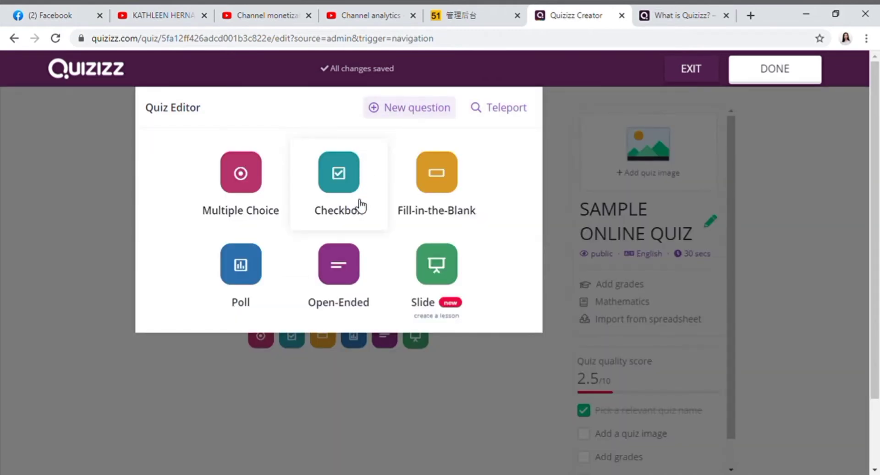
left_click(337, 206)
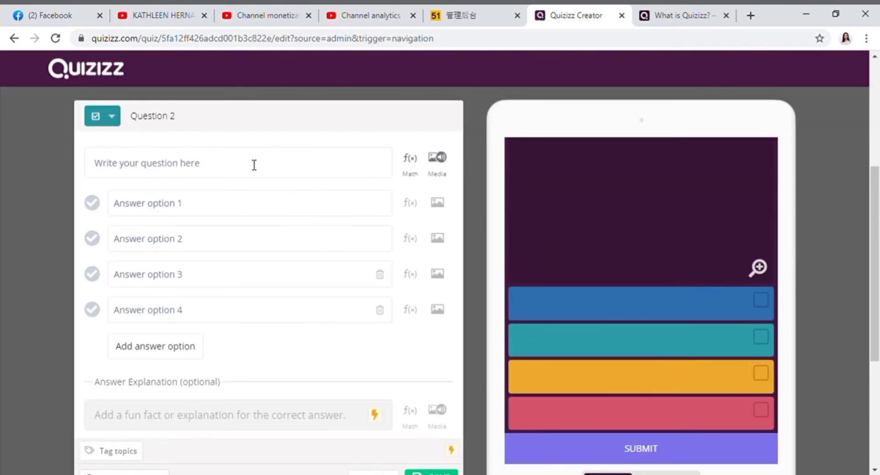
left_click(254, 166)
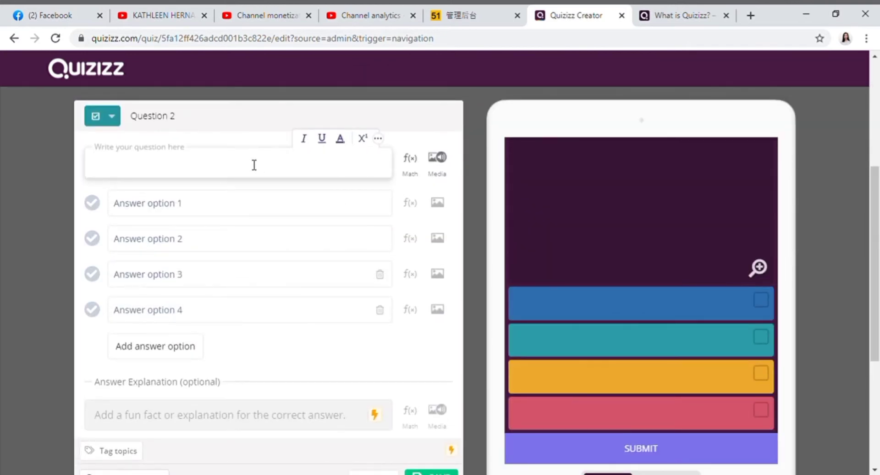
type("Write ")
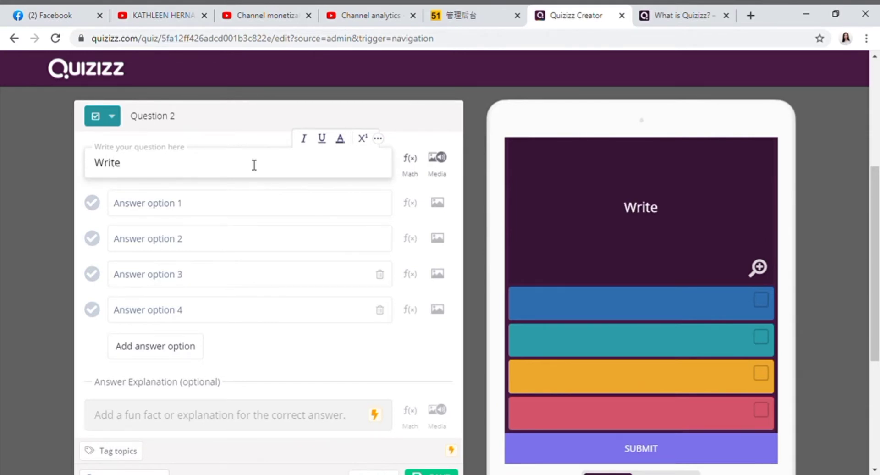
type("1.5 in")
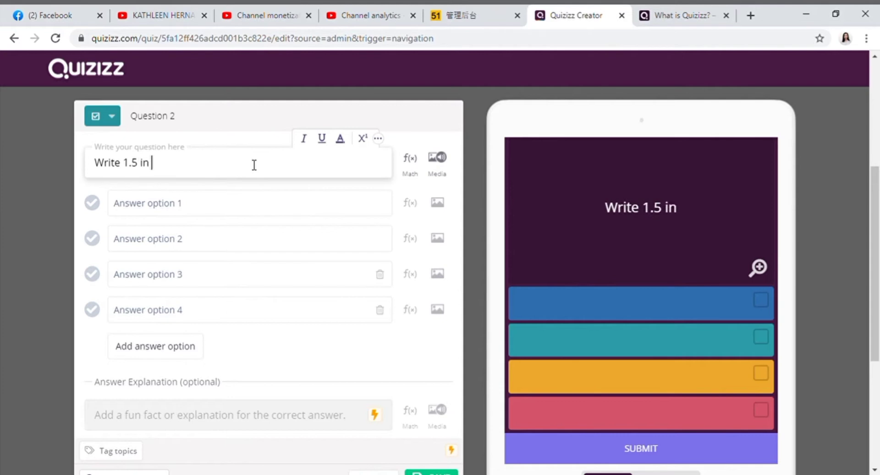
type(" words.")
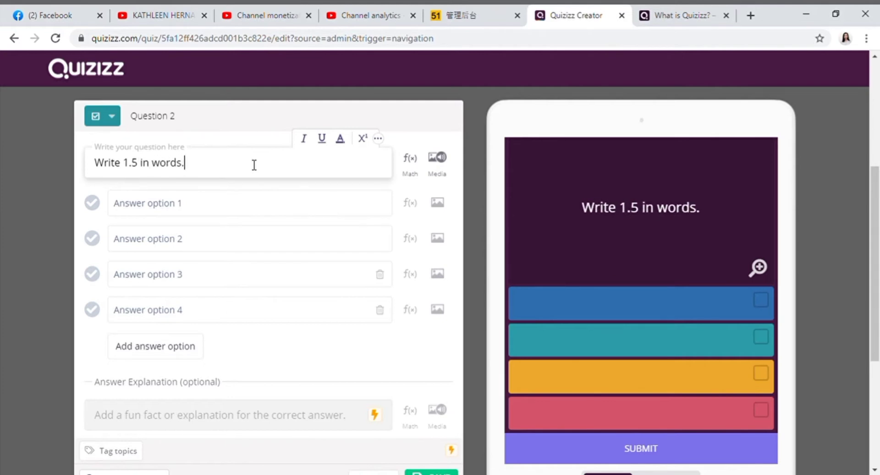
- Enter "one and five tenths" and "one point five" as the first two answer options of the second question
left_click(206, 215)
type("1 and")
key("BackSpace")
key("BackSpace")
key("BackSpace")
key("BackSpace")
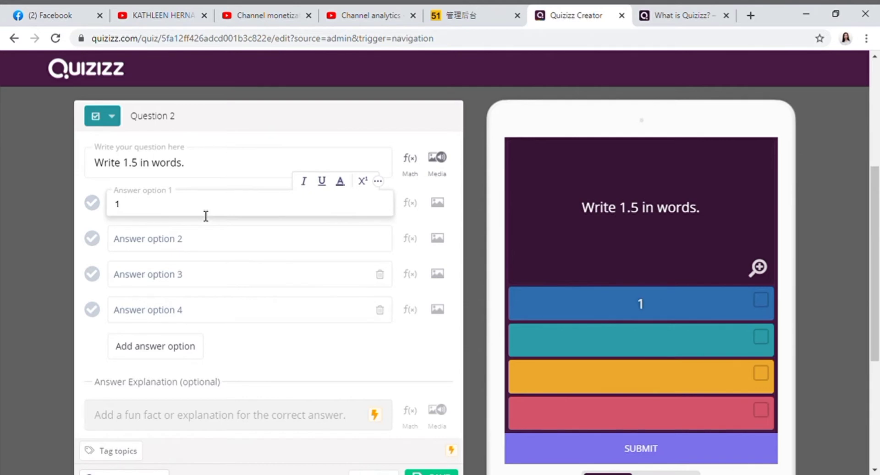
key("BackSpace")
type("one and ")
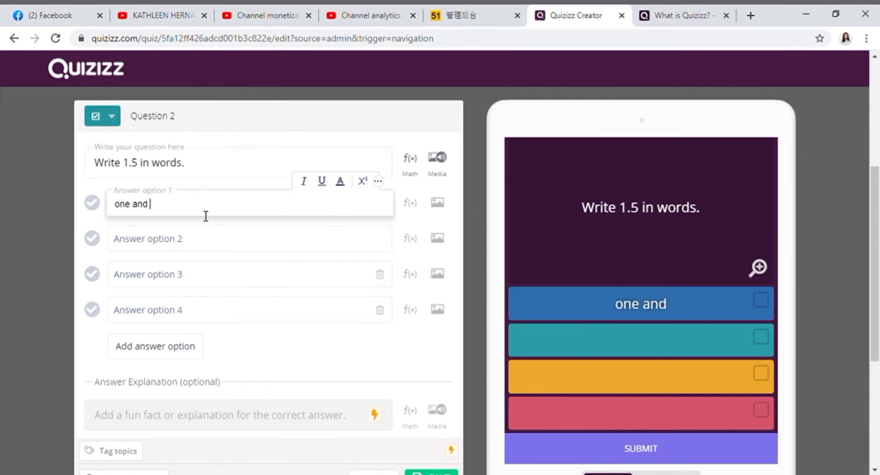
type("five t")
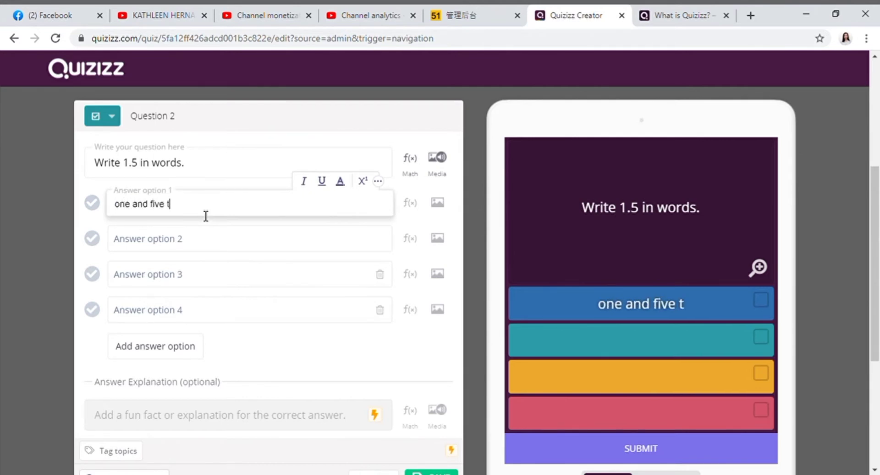
type("enths")
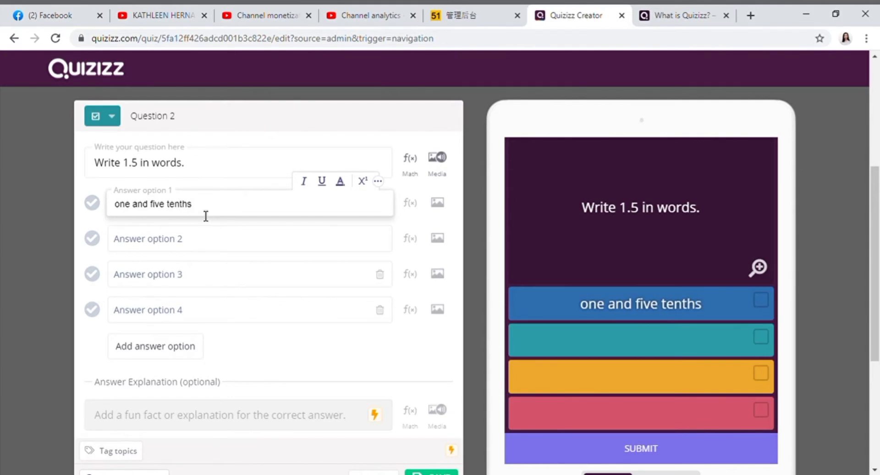
key("Tab")
type("one")
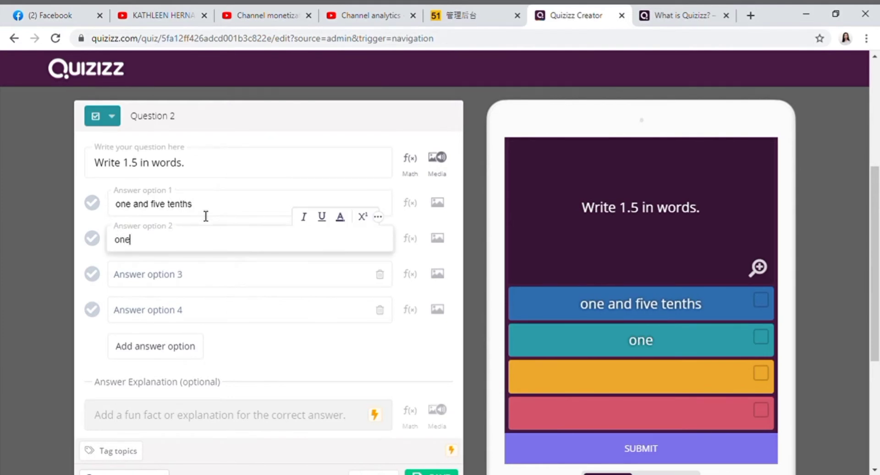
type(" point five")
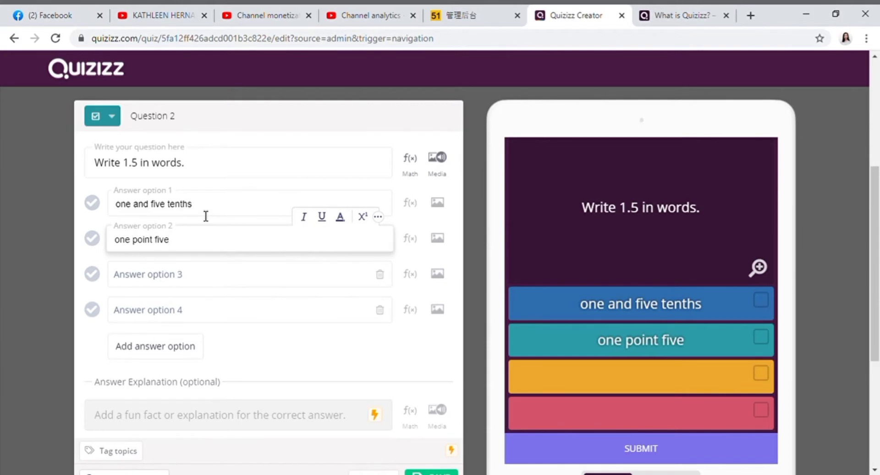
- Enter "one and five" and "one point five tenths" as the third and fourth answer options
key("Tab")
type("one")
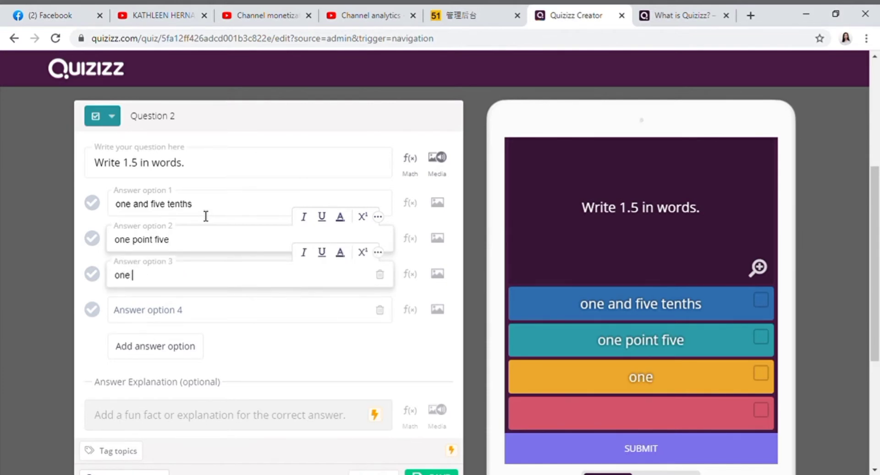
type(" point f")
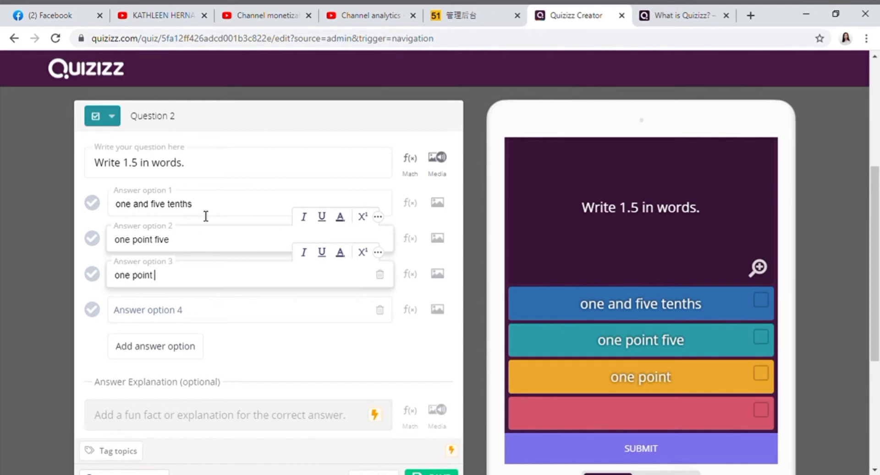
key("BackSpace")
key("BackSpace")
key("BackSpace")
key("BackSpace")
key("BackSpace")
key("BackSpace")
key("BackSpace")
type("and five")
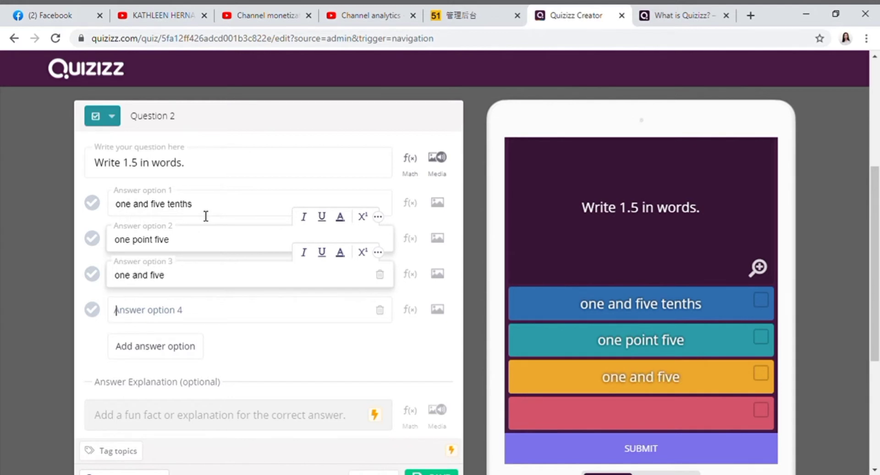
key("Tab")
type("on")
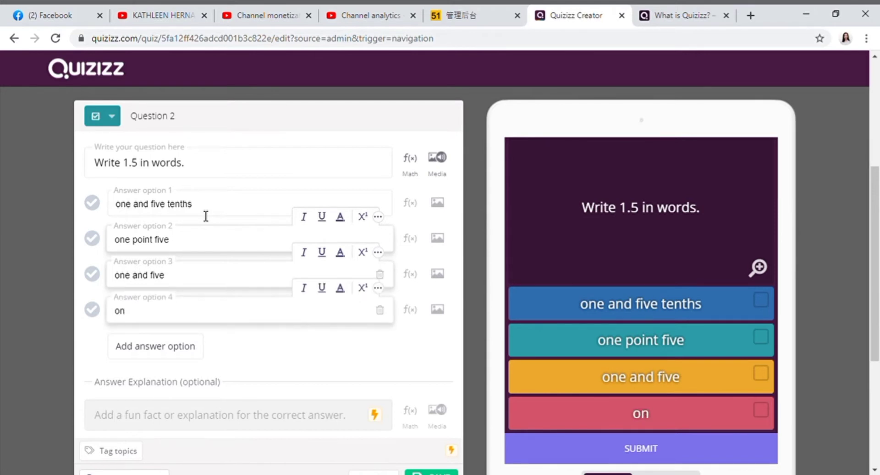
type("e point")
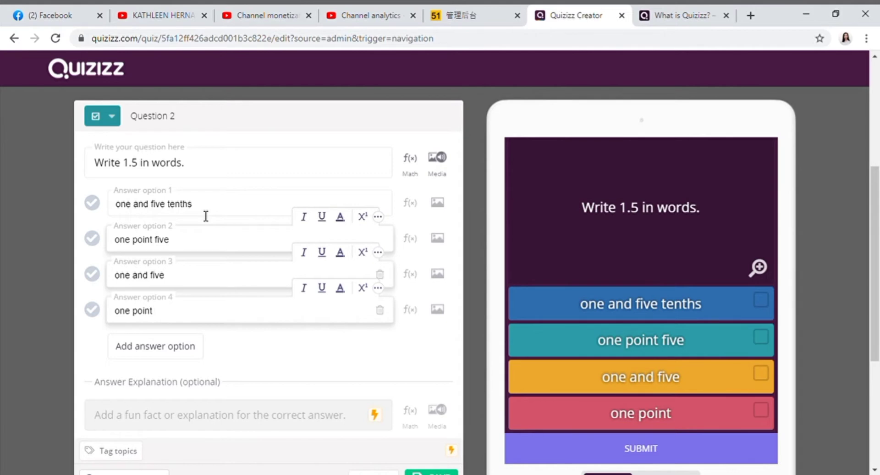
type(" five ten")
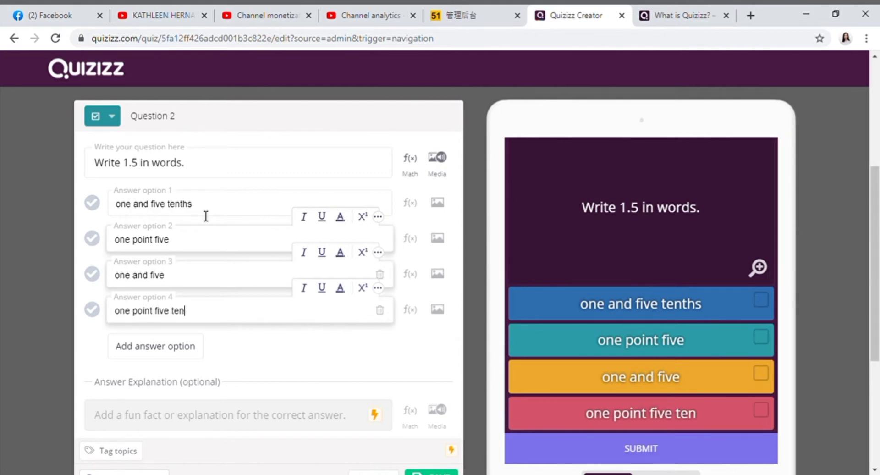
type("ths")
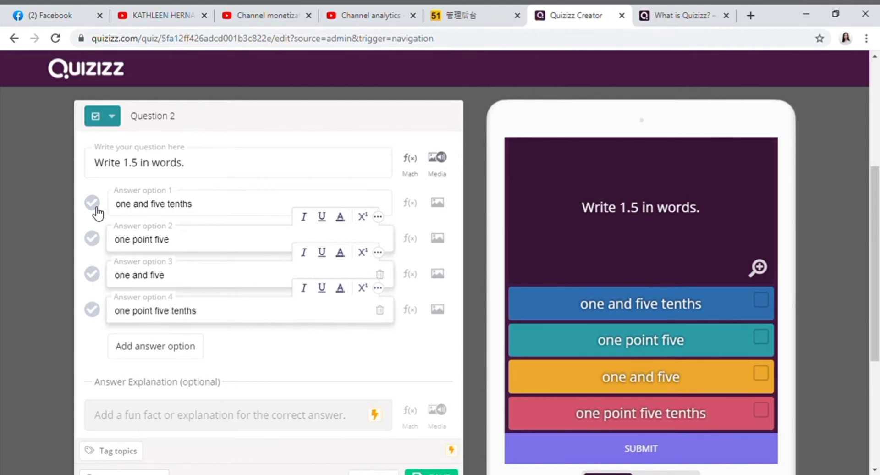
- Mark "one and five tenths" as the correct answer and save the second question with a 20-second time limit
left_click(94, 205)
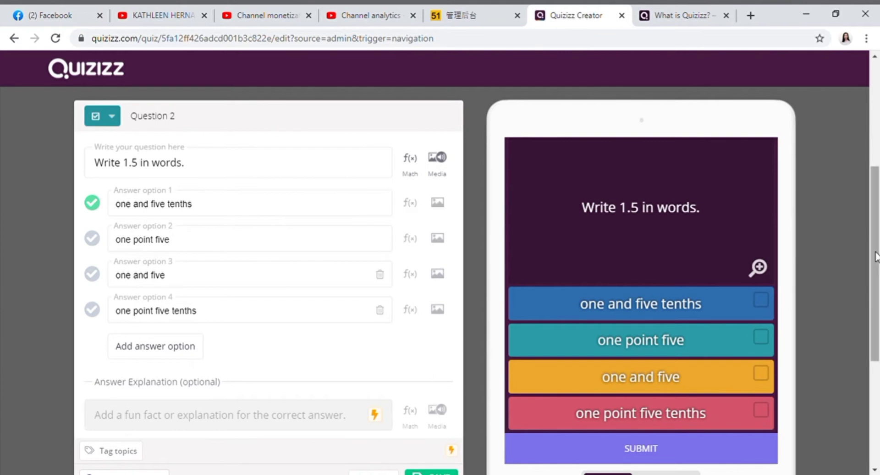
scroll(876, 257, "down", 3)
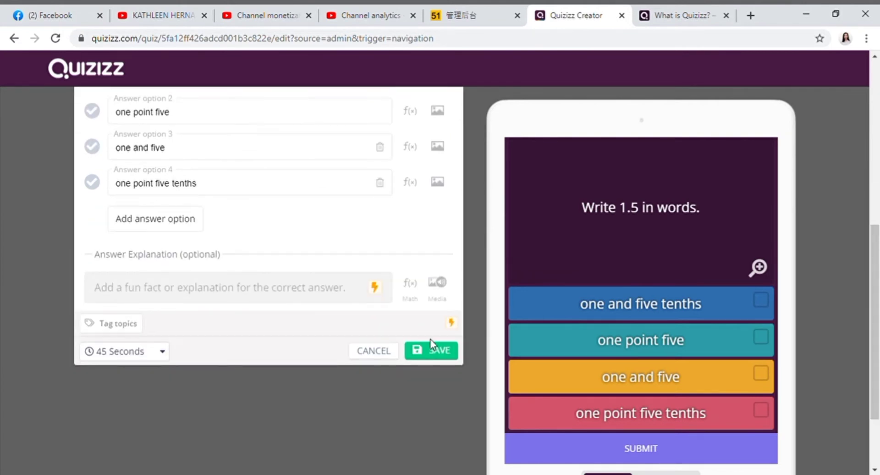
left_click(126, 354)
left_click(126, 353)
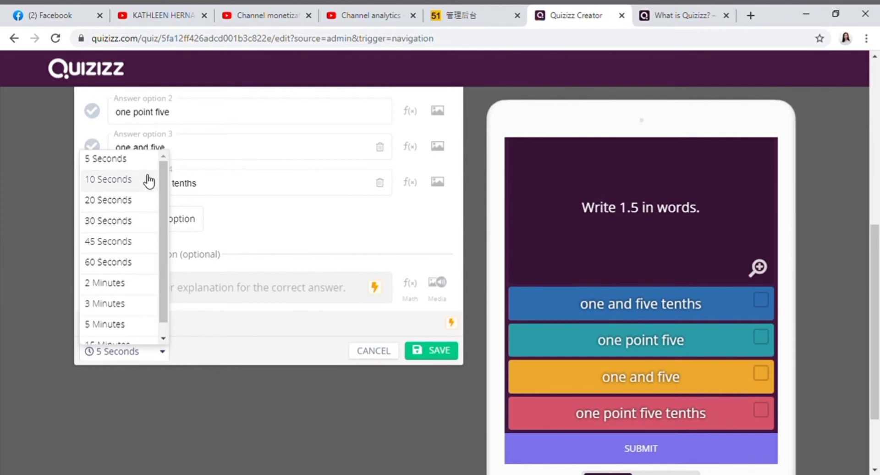
left_click(130, 206)
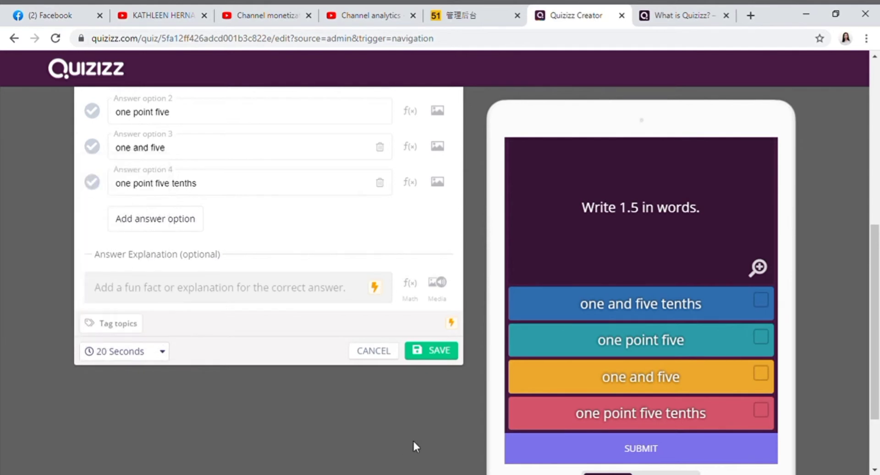
left_click(452, 356)
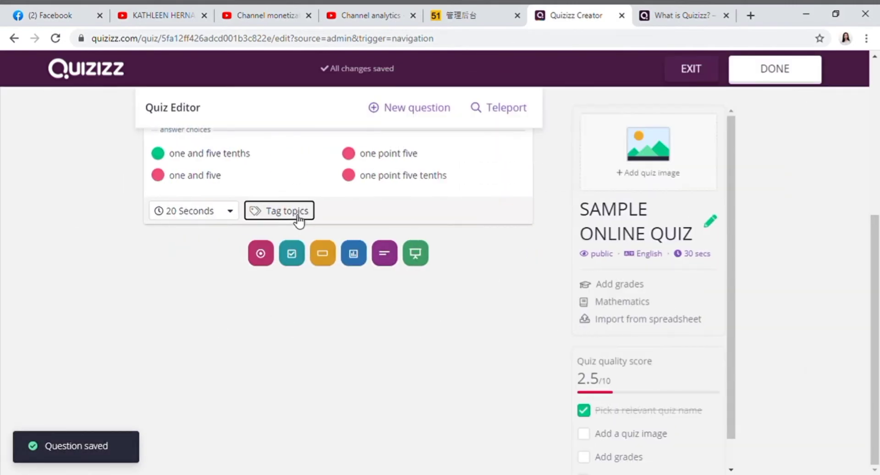
- Try to tag topics on the second question, close the Super pricing page and save the question again
left_click(298, 213)
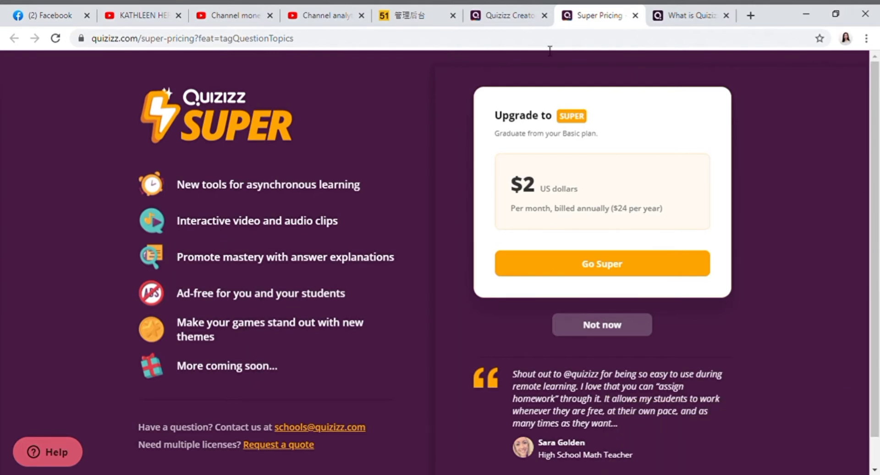
left_click(636, 16)
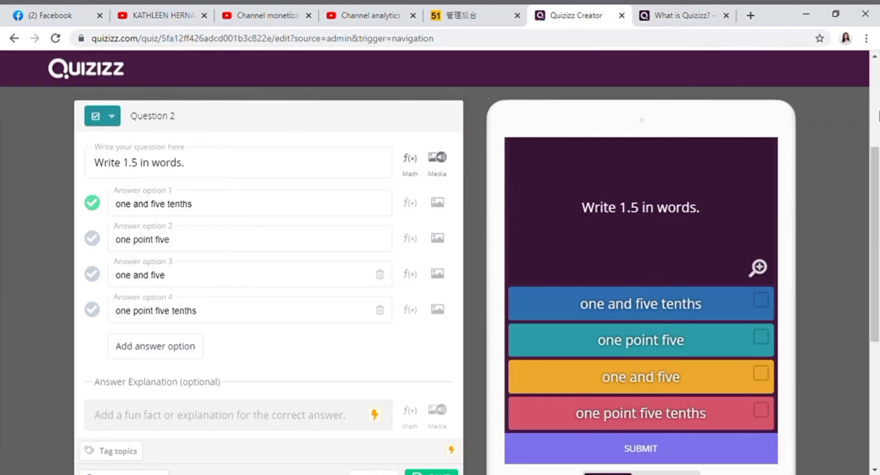
left_click_drag(876, 209, 878, 259)
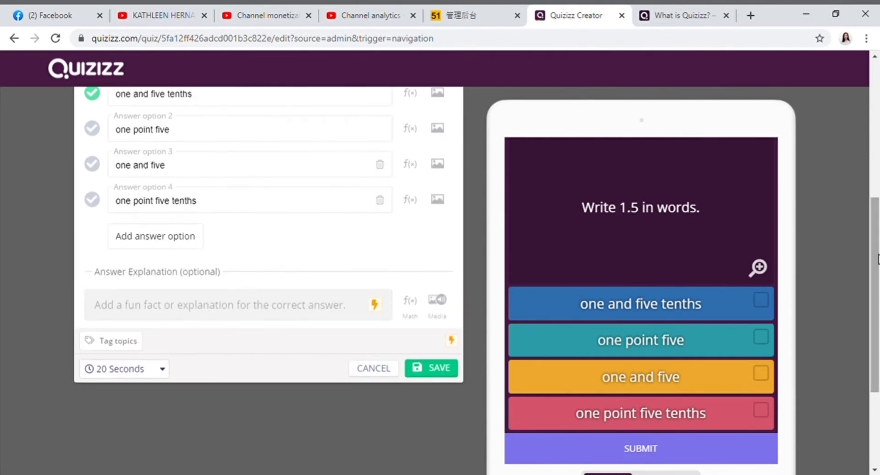
left_click(430, 373)
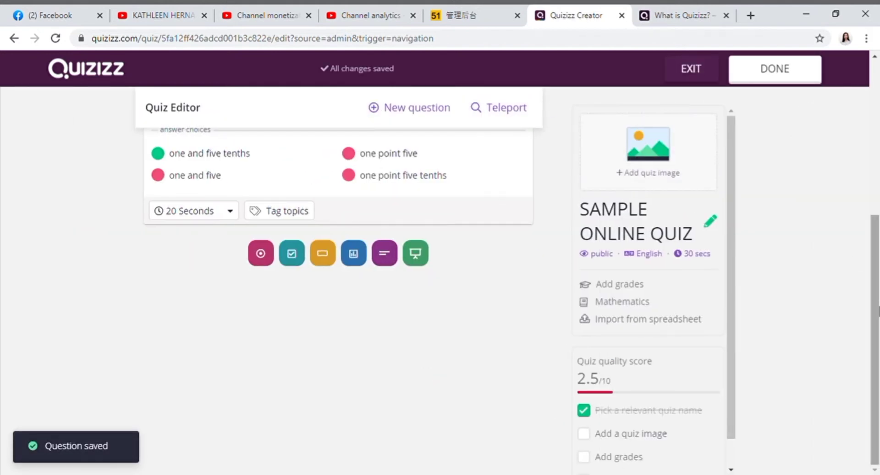
- Add a third question of the Checkbox type to the quiz
left_click_drag(876, 308, 872, 181)
left_click(395, 109)
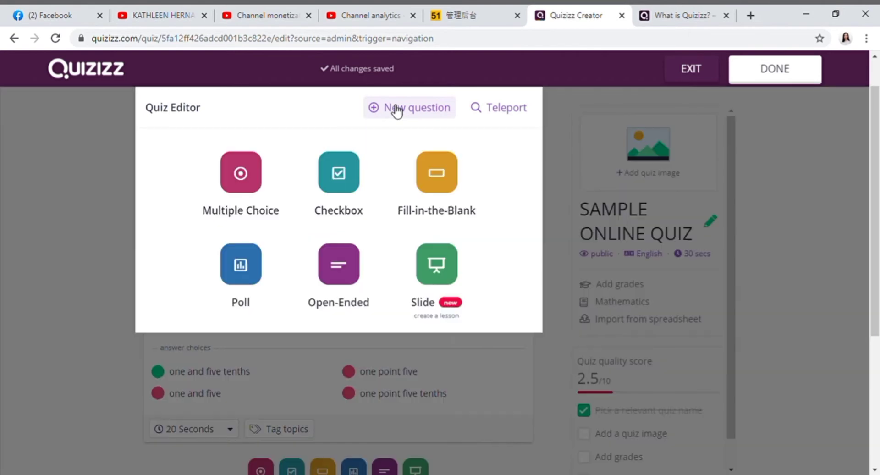
left_click(330, 198)
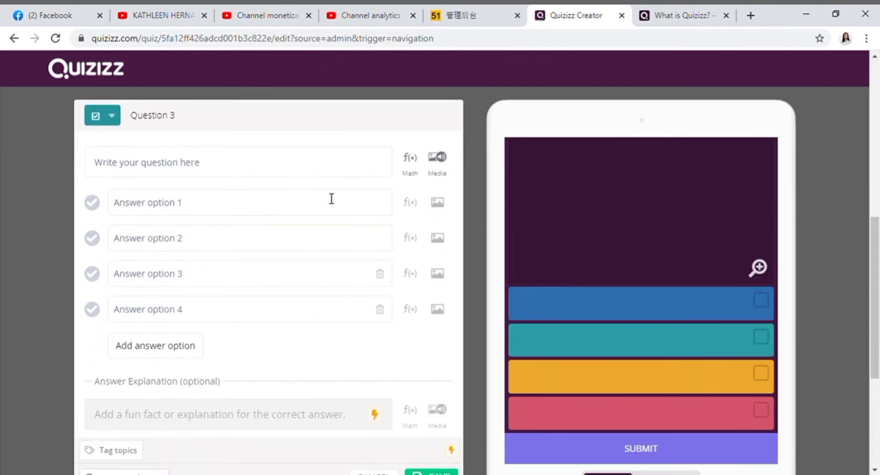
- Enter "what is two and two hundred five thousandths in symbol?" as the text of the third question
left_click(308, 168)
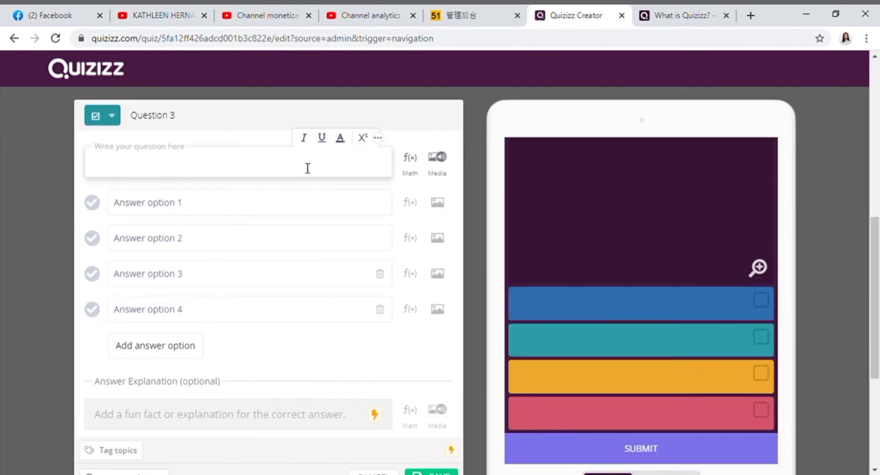
type("two and ")
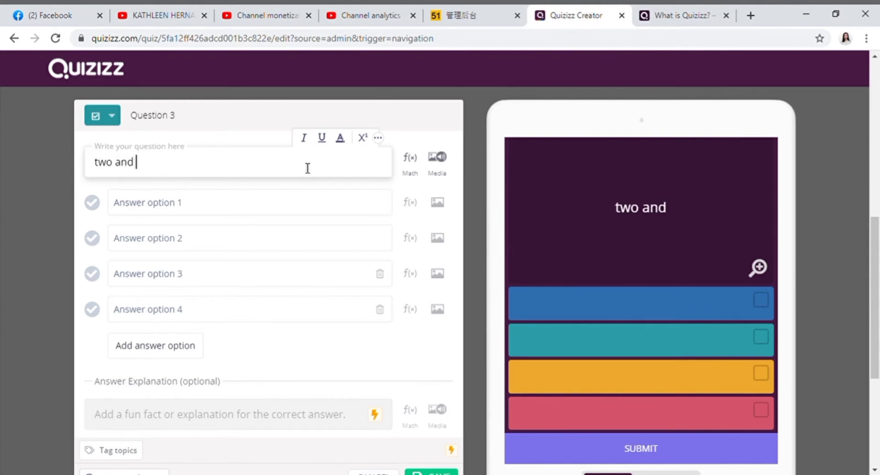
type("two")
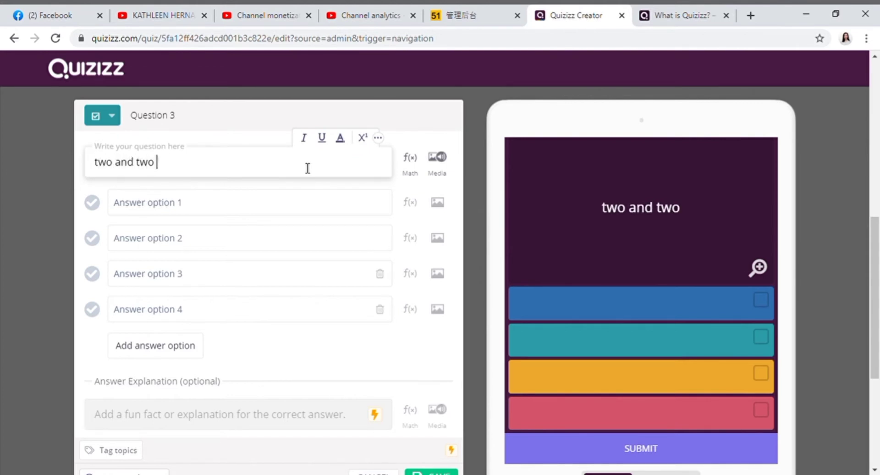
type(" hundreed")
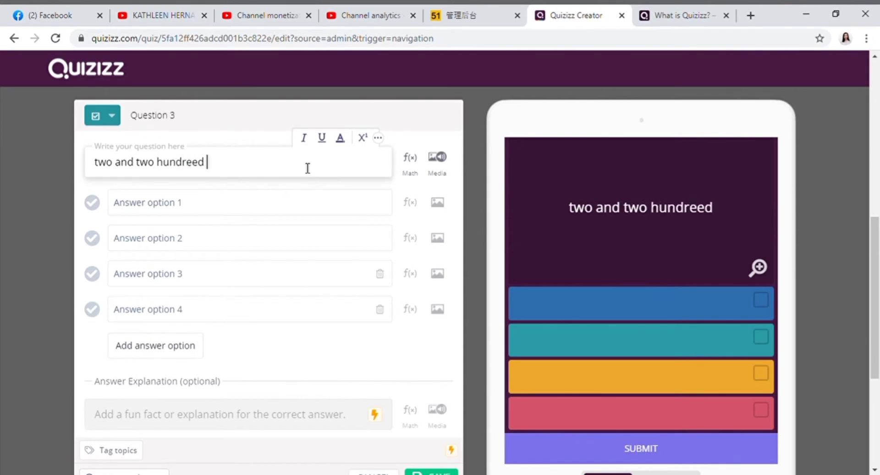
key("BackSpace")
key("BackSpace")
key("BackSpace")
type("d")
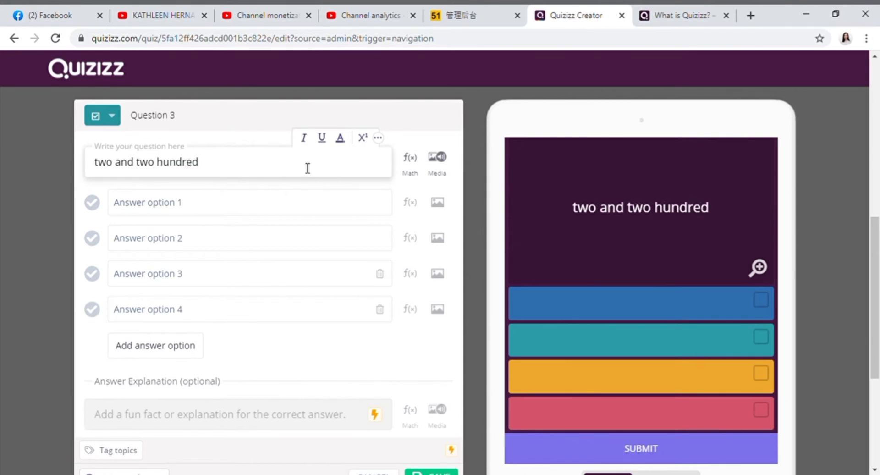
type(" five")
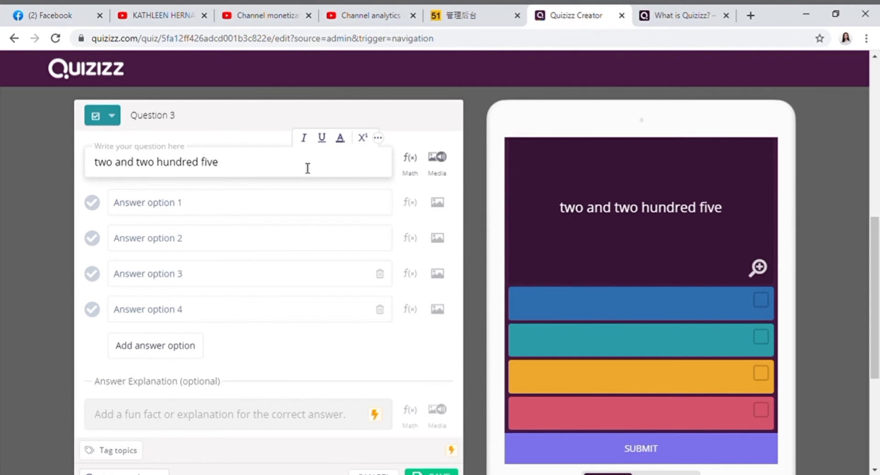
type(" thousan")
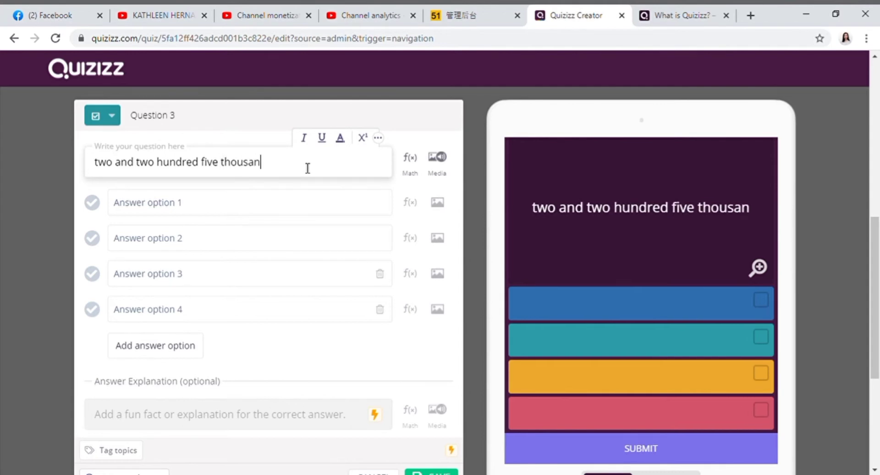
type("dtha")
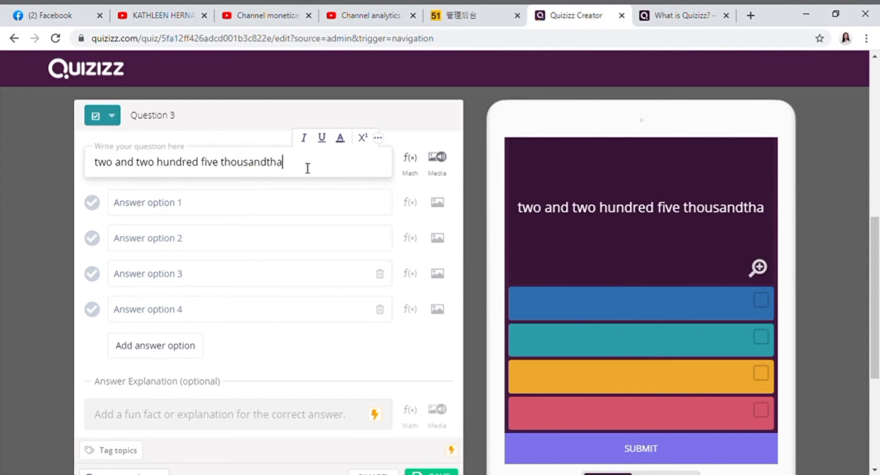
key("BackSpace")
type("s in ")
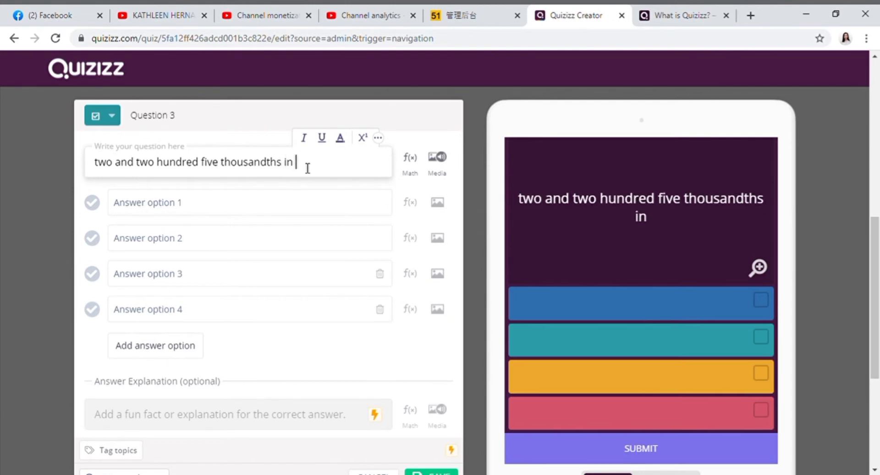
type("symbol")
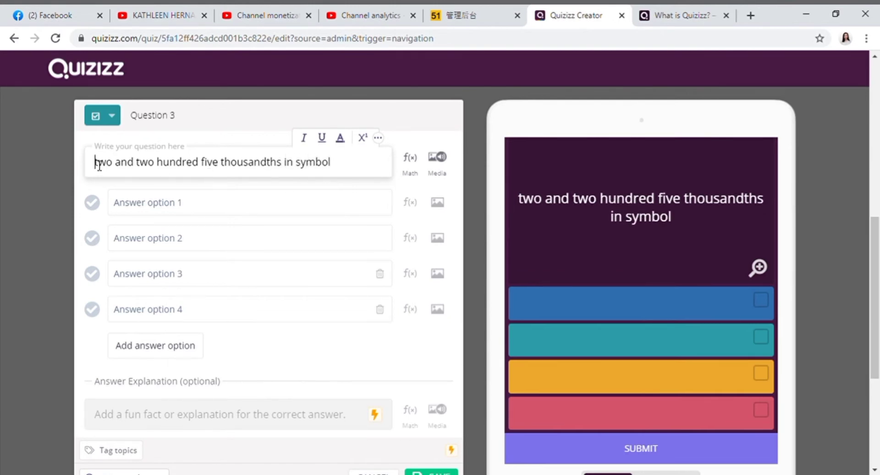
type("what is")
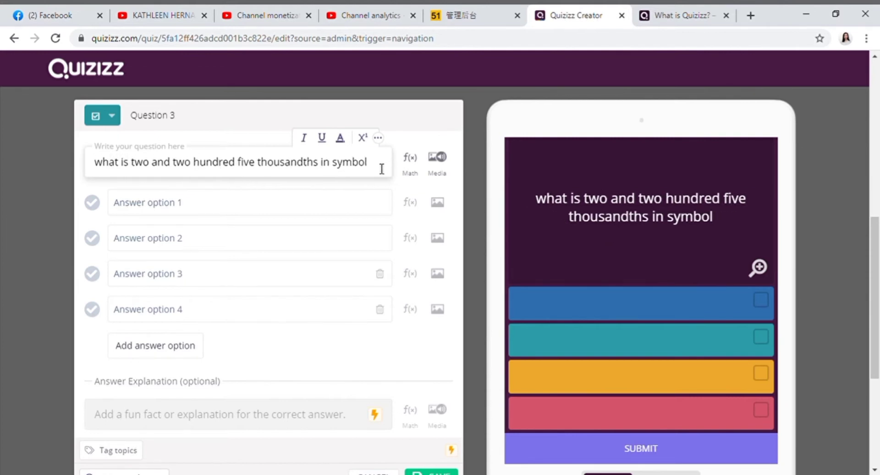
type(" ?")
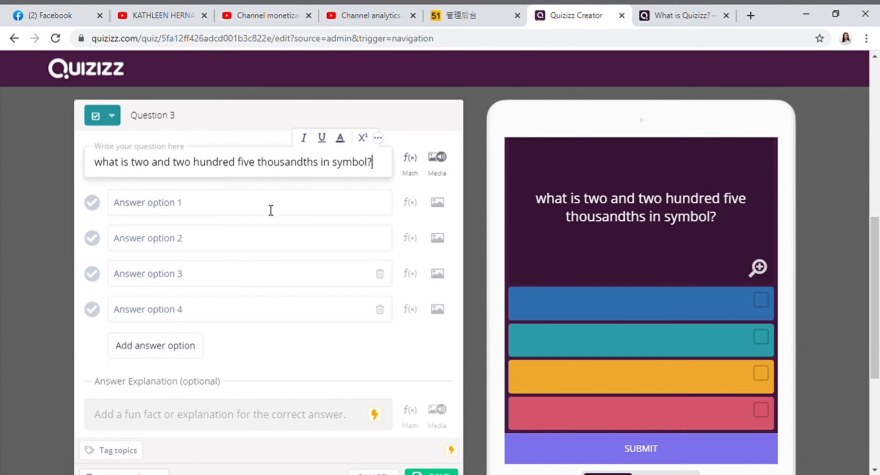
- Enter 2.205 and 2.2005 as the first two answer options of the third question
type("21.")
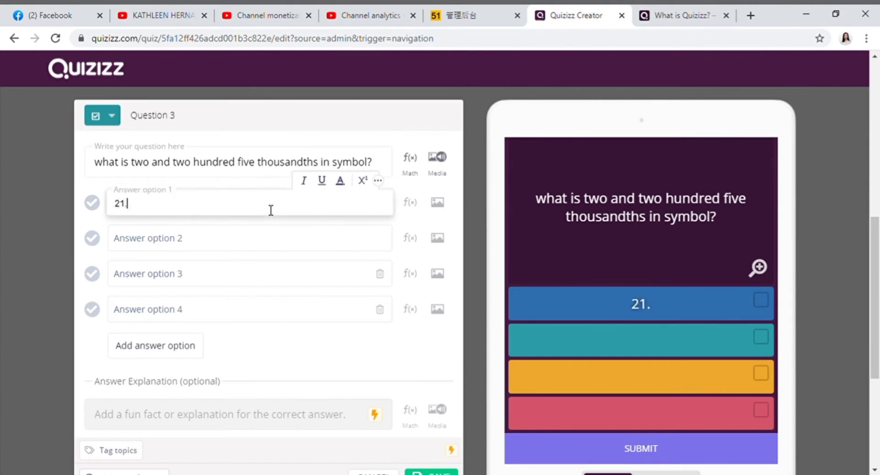
type("205")
key("BackSpace")
key("BackSpace")
key("BackSpace")
key("BackSpace")
key("BackSpace")
key("BackSpace")
type(".205")
key("Tab")
type("2.3")
key("BackSpace")
key("BackSpace")
type(".2005")
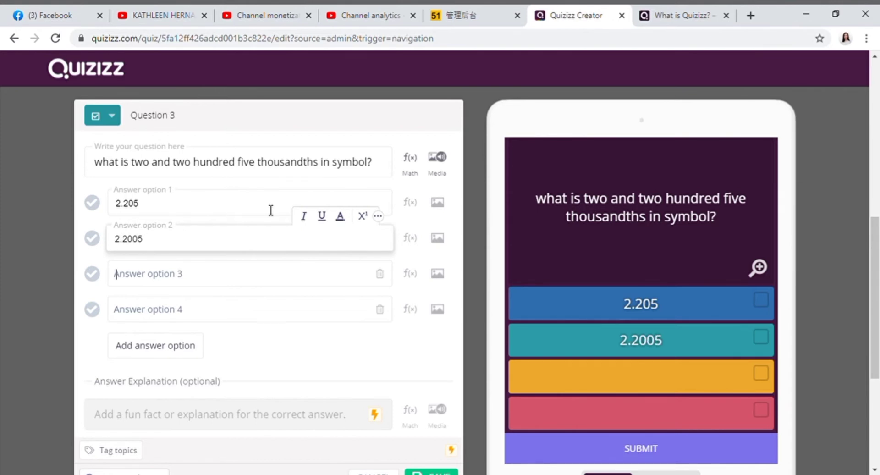
- Enter 2.20005 and 2.25 as the third and fourth answer options of the third question
type("2.20005")
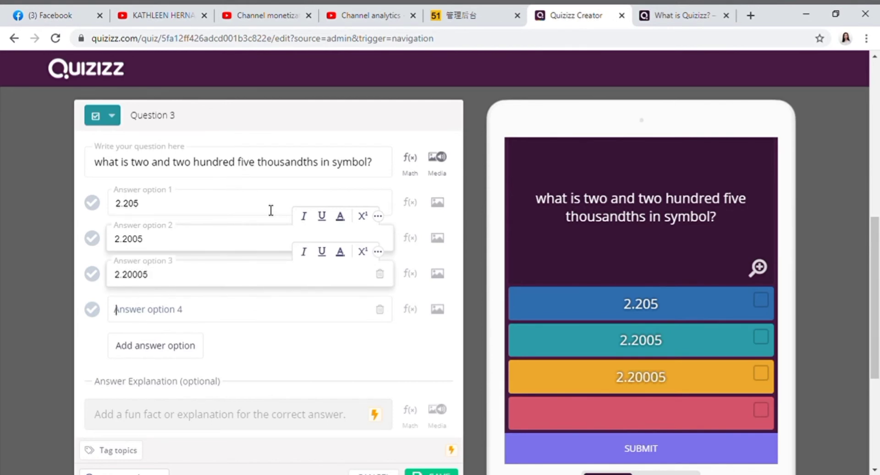
type("2.")
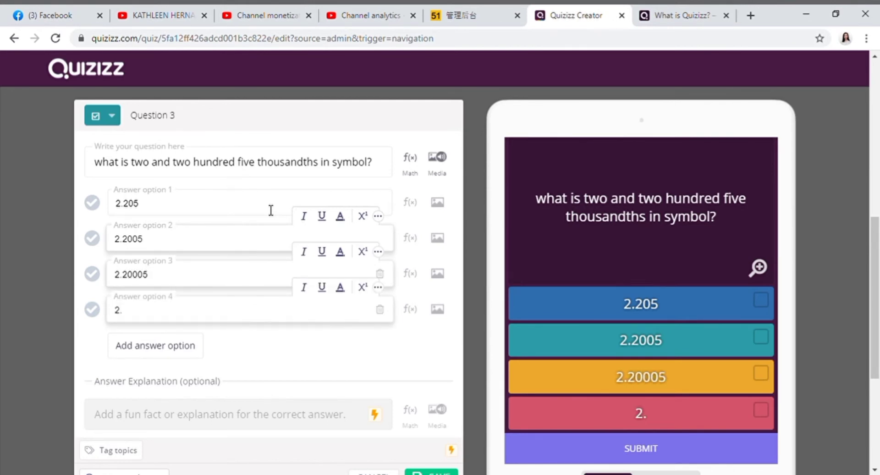
type("3")
key("BackSpace")
type("25")
- Mark 2.205 as the correct answer and save the third question
left_click(94, 208)
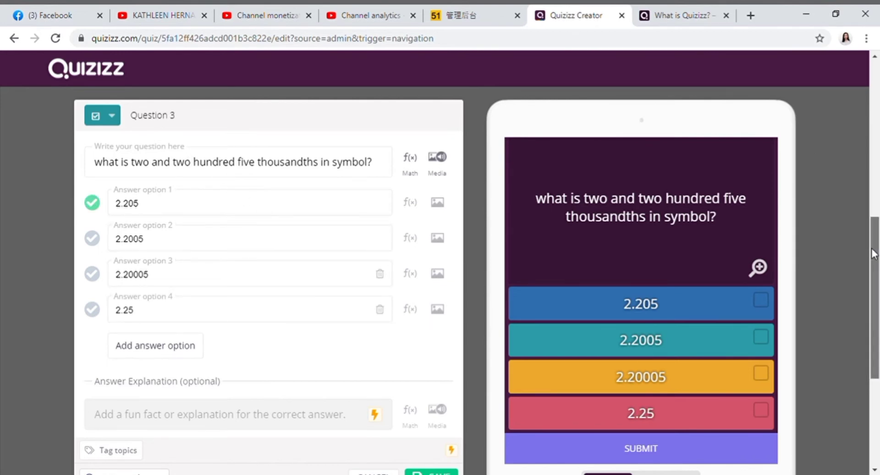
left_click_drag(876, 245, 877, 313)
left_click(419, 300)
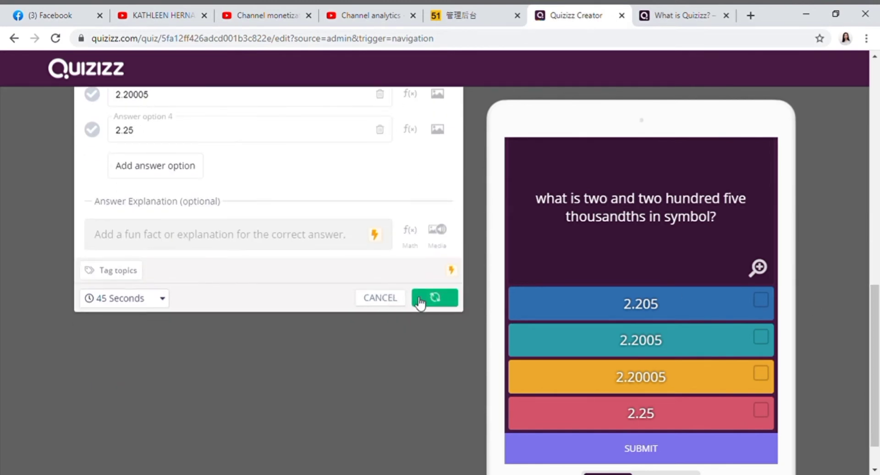
- Look over the saved questions and add a fourth question of the Checkbox type
scroll(871, 210, "up", 7)
scroll(848, 167, "up", 2)
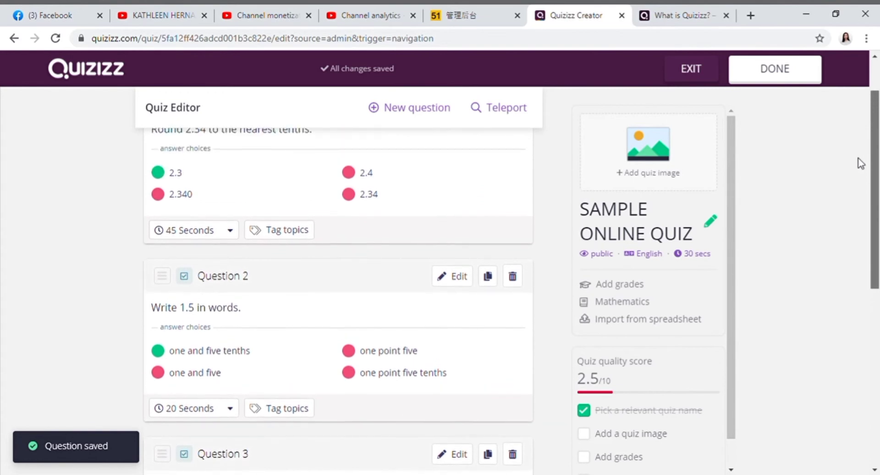
scroll(830, 165, "down", 1)
scroll(835, 173, "down", 3)
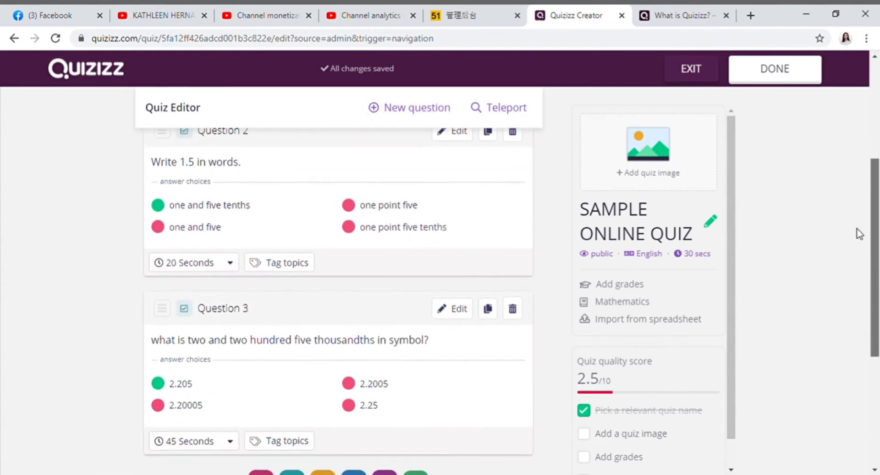
scroll(859, 232, "down", 1)
scroll(862, 236, "up", 1)
scroll(864, 239, "up", 5)
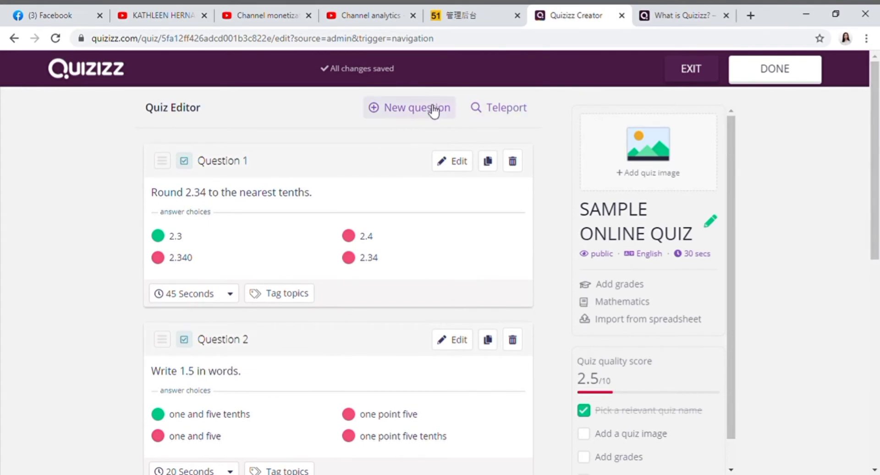
left_click(435, 110)
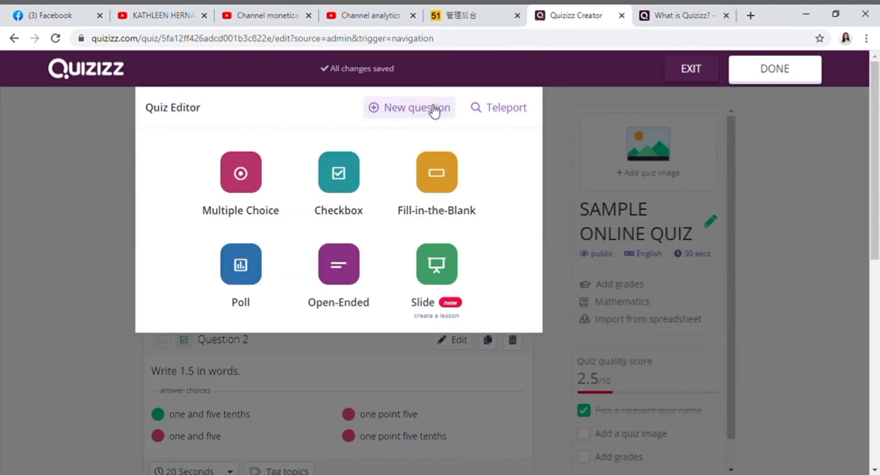
left_click(337, 192)
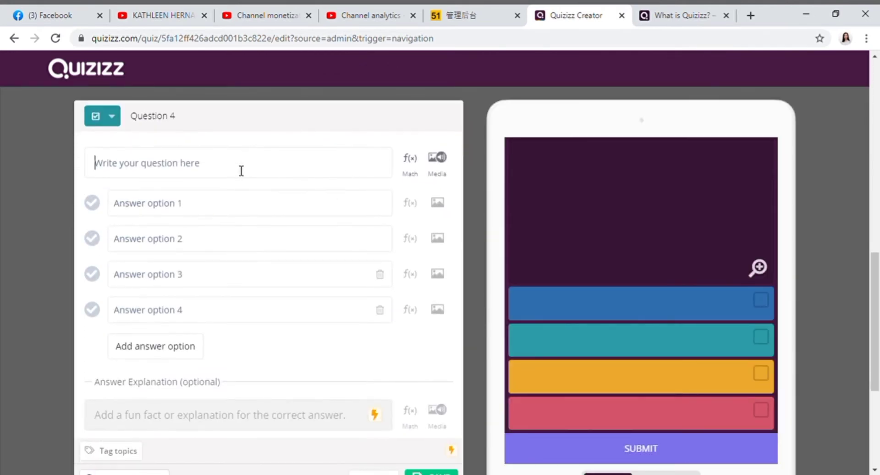
- Enter "Round 25,678 to the nearest hundreds" as the text of the fourth question
left_click(241, 170)
type("Roun")
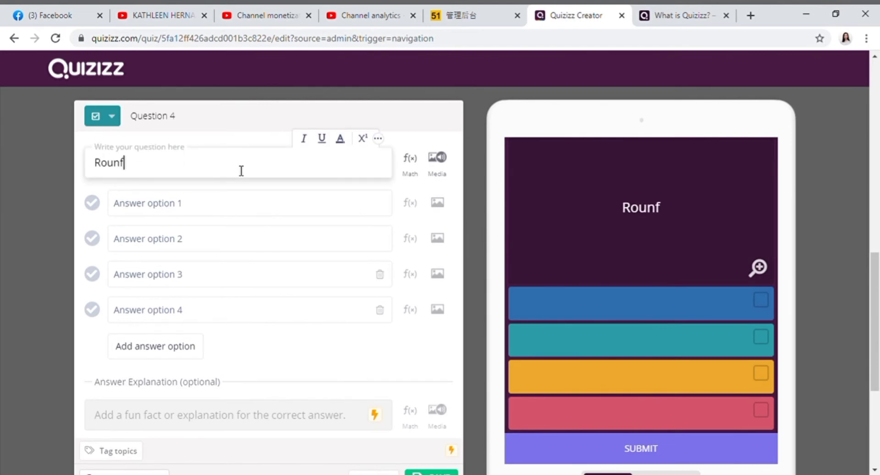
type("d 25")
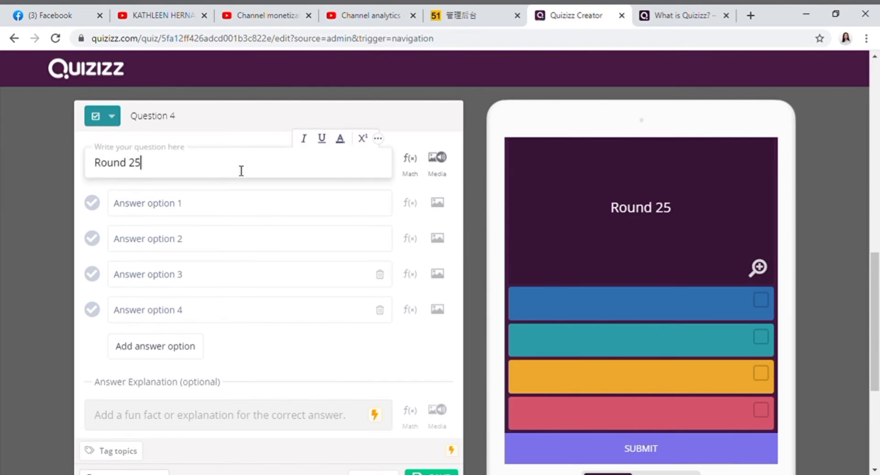
type(",678")
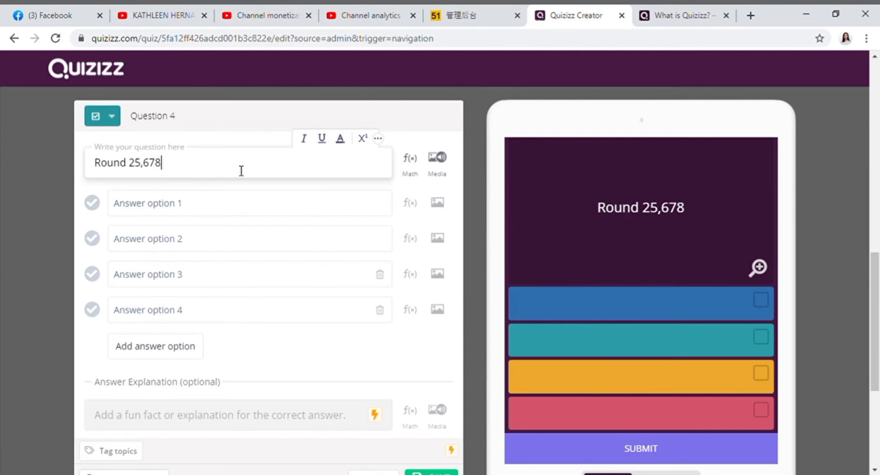
type(" to the ne")
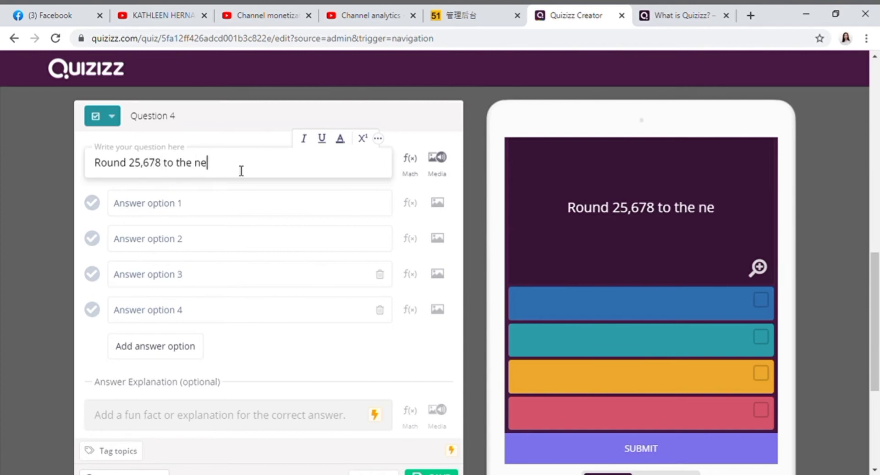
type("arest")
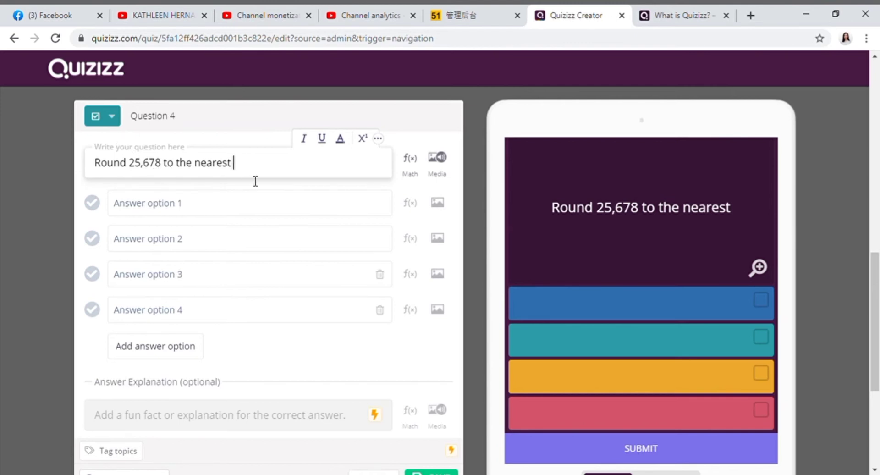
type("hundreds")
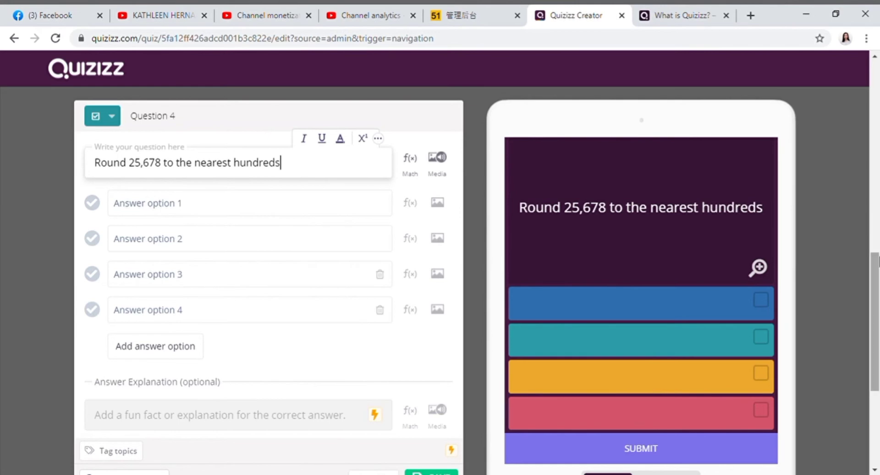
- Enter 25,600 and 25,700 as the first and second answer options of the fourth question
mouse_move(876, 259)
left_mouse_down()
mouse_move(876, 315)
mouse_move(877, 255)
left_mouse_up()
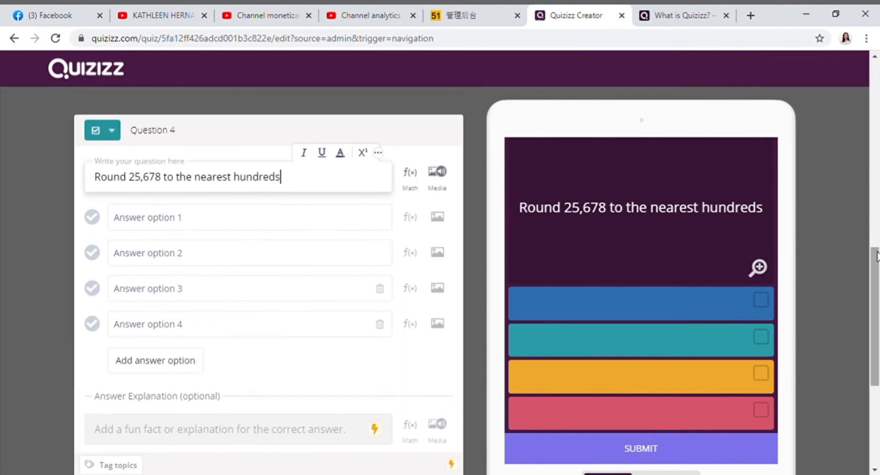
left_click(246, 226)
type("2")
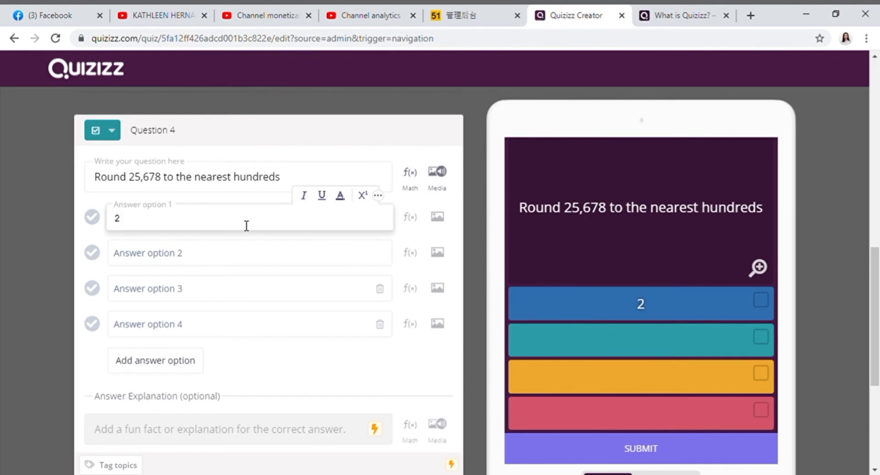
type("5,600")
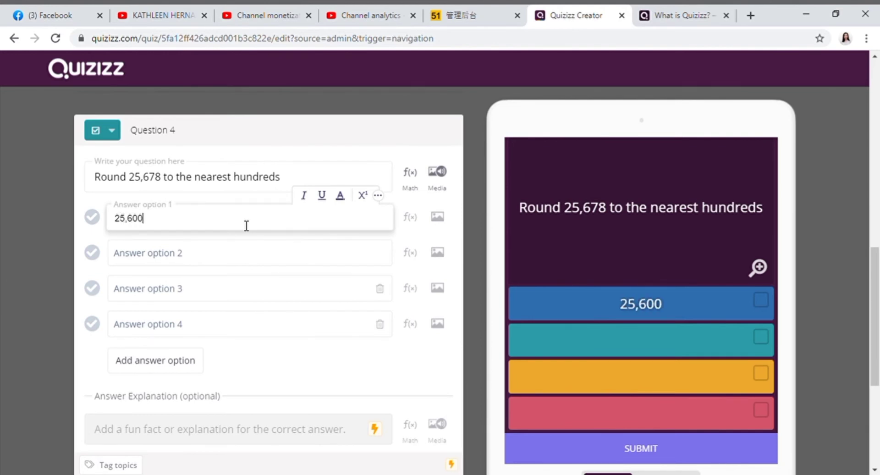
key("Tab")
type("25,")
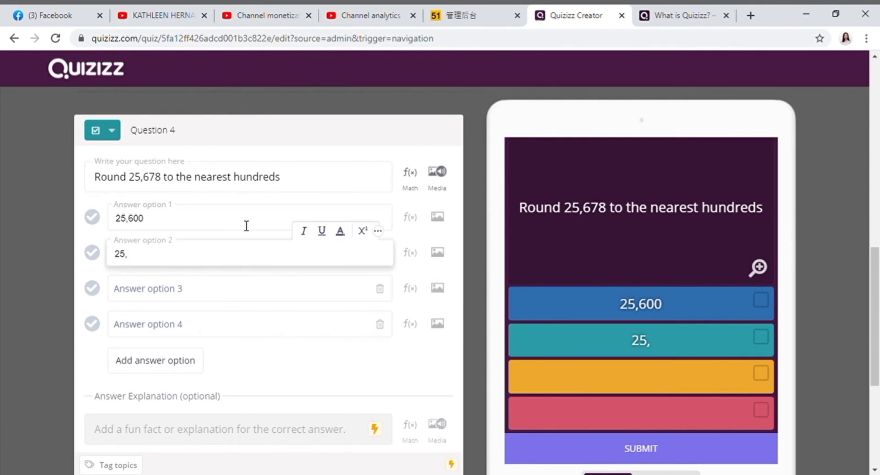
type("700")
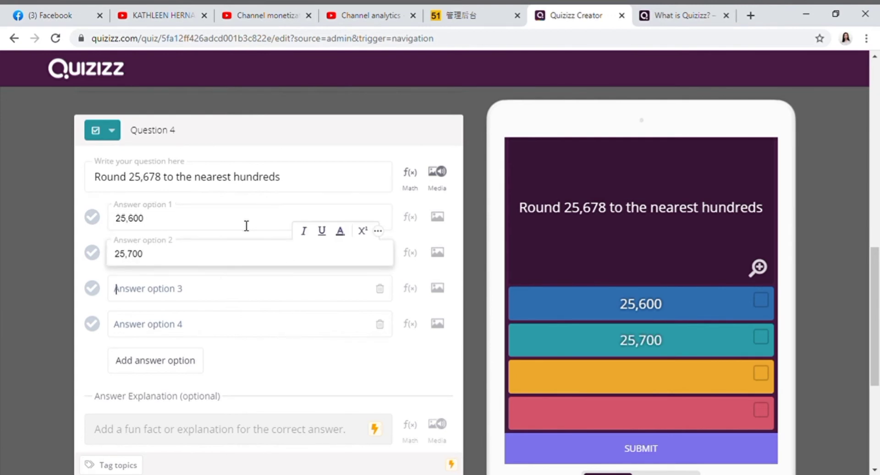
- Enter 25,670 and 26,000 as the third and fourth answer options of the fourth question
type("25,")
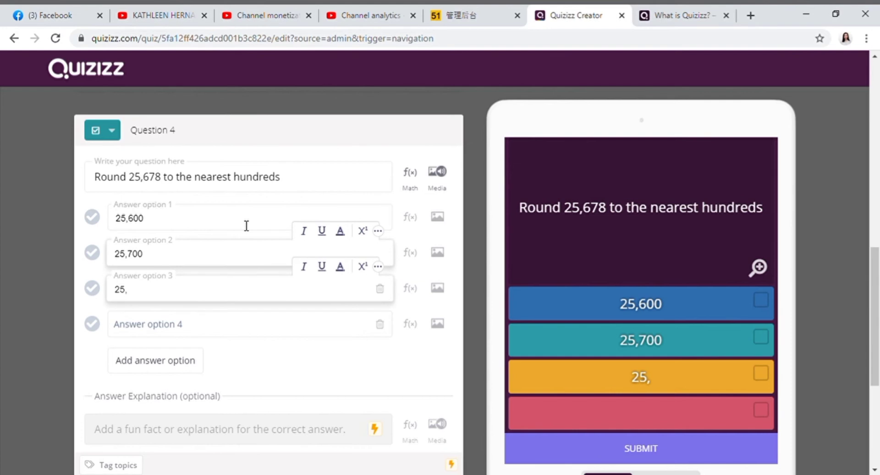
type("670")
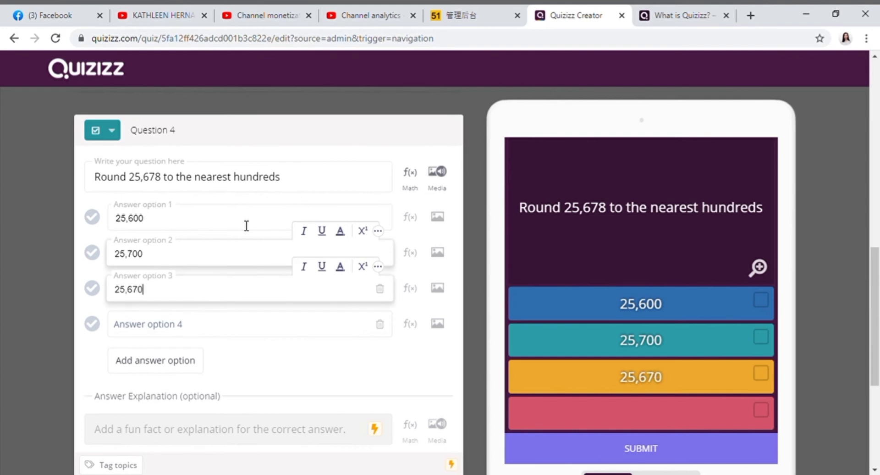
key("Tab")
type("25,000")
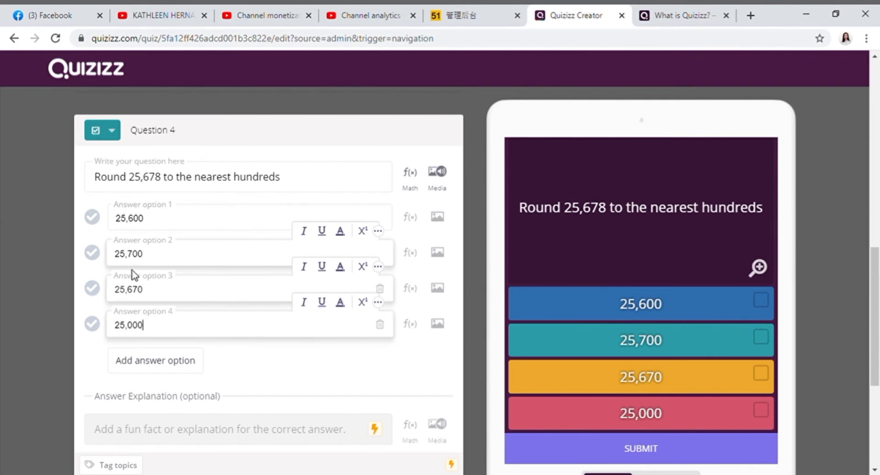
key("BackSpace")
type("6")
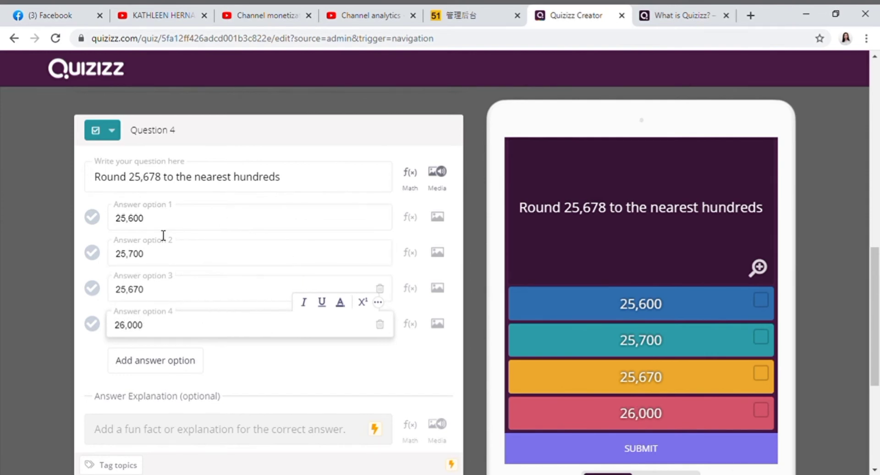
- Mark 25,600 as the correct answer and save the fourth question
left_click(92, 217)
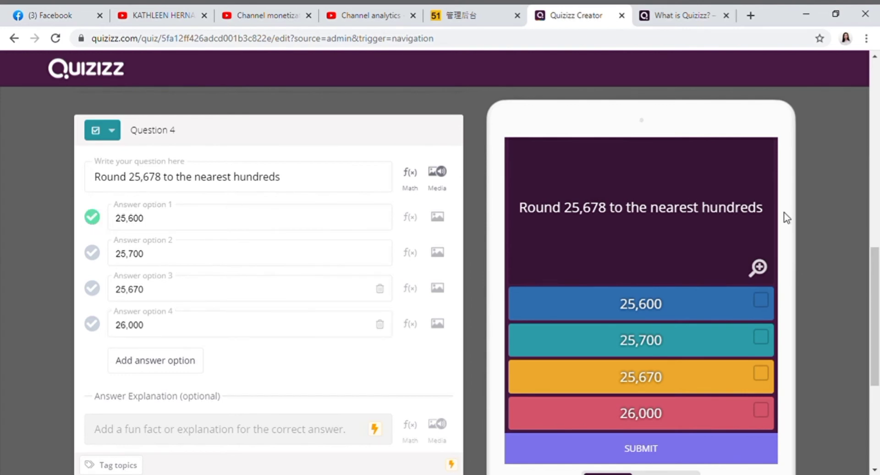
scroll(878, 376, "down", 3)
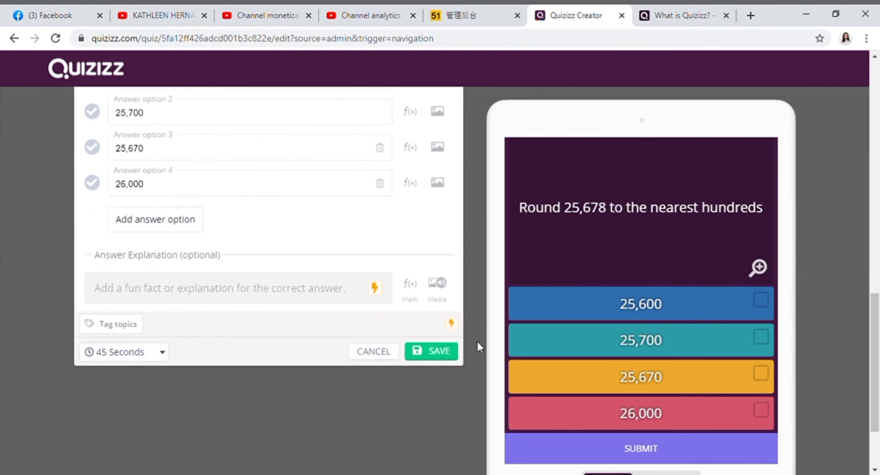
left_click(441, 352)
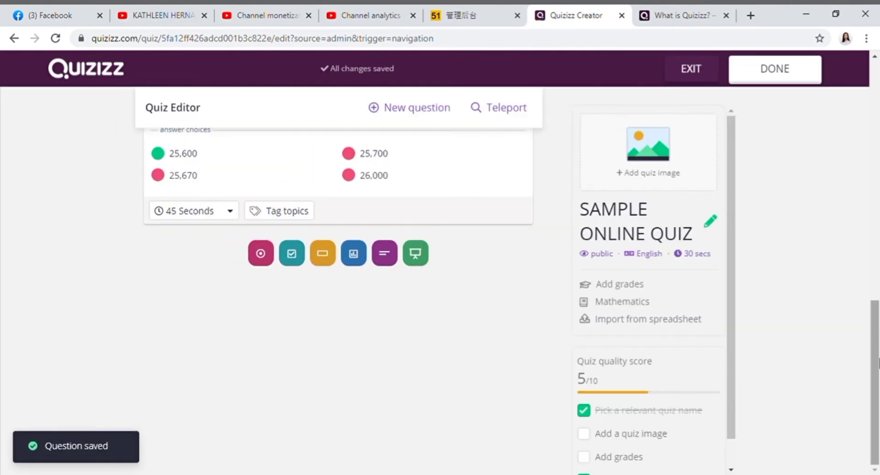
- Add a fifth question of the Checkbox type to the quiz
left_click_drag(875, 362, 856, 136)
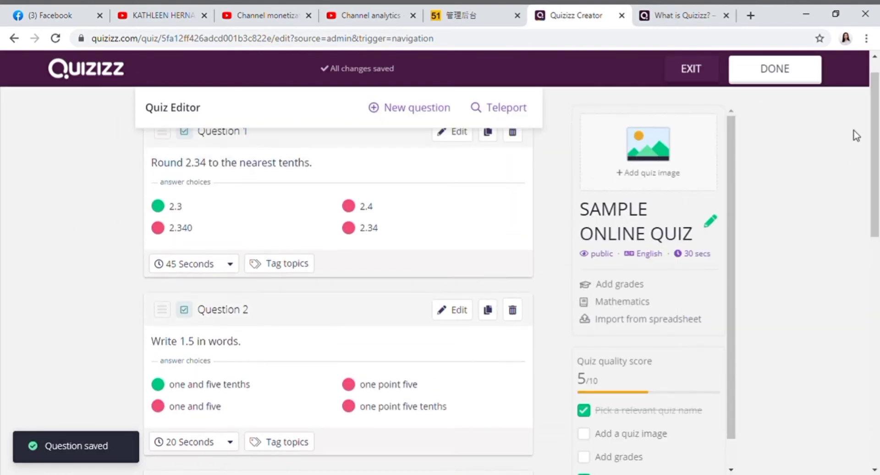
left_click(387, 113)
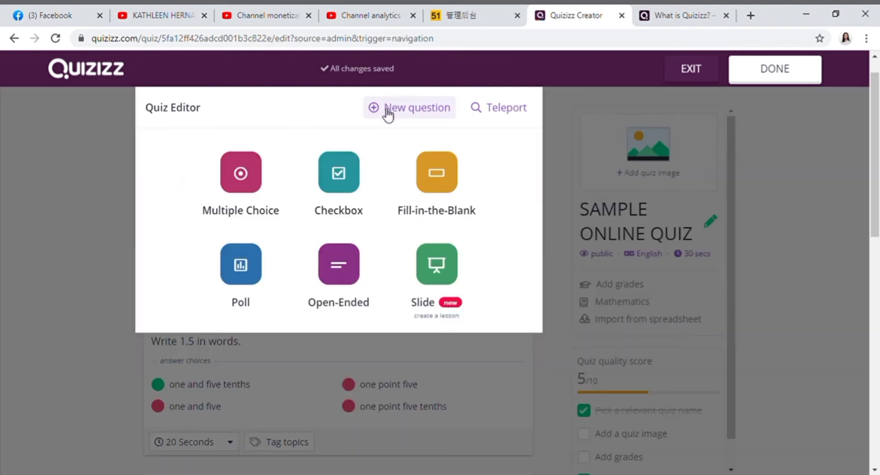
left_click(340, 197)
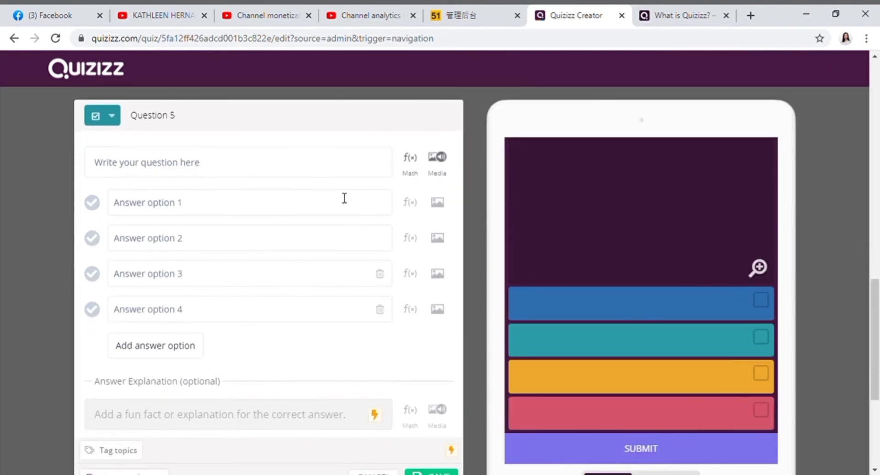
- Enter "What is the sum of 2.15 and 10.001?" as the text of the fifth question
left_click(288, 167)
type("What")
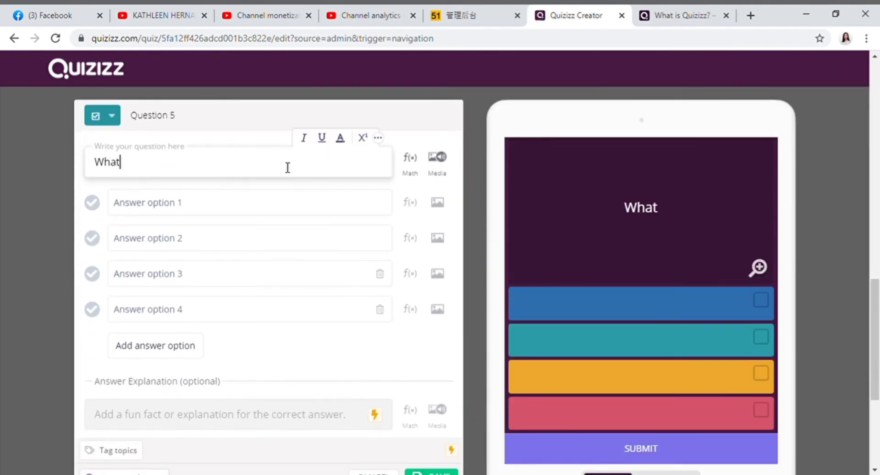
type(" is")
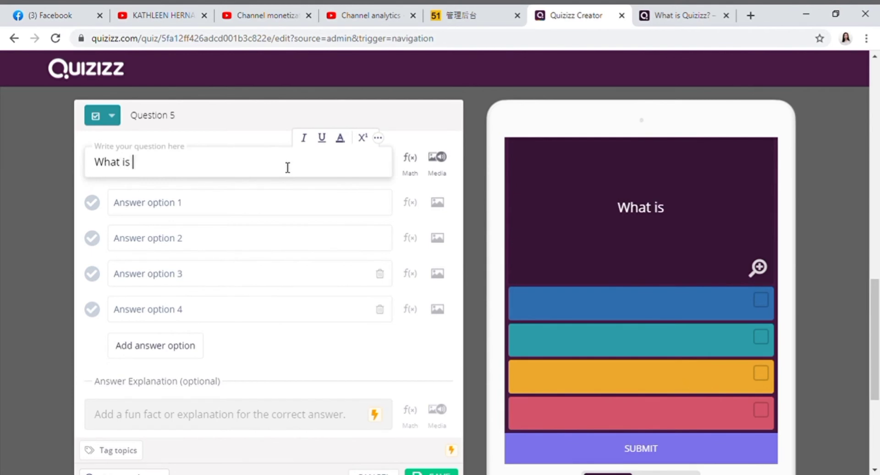
type(" the s")
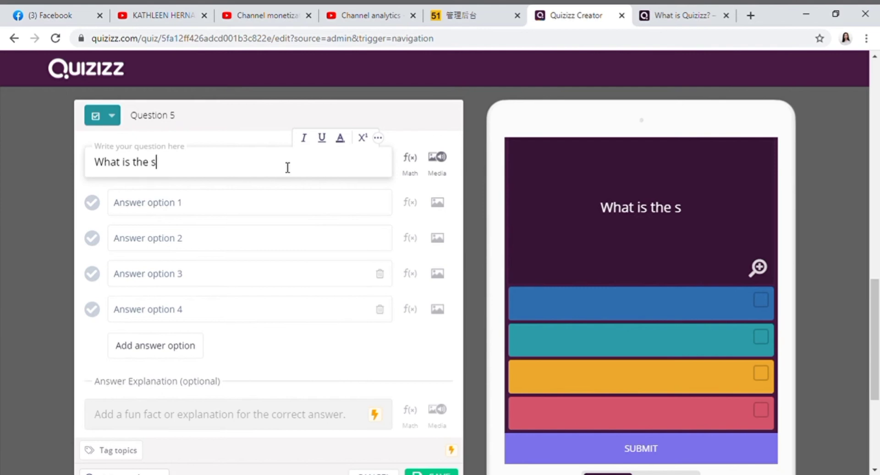
type("um of 2.15 and `")
key("BackSpace")
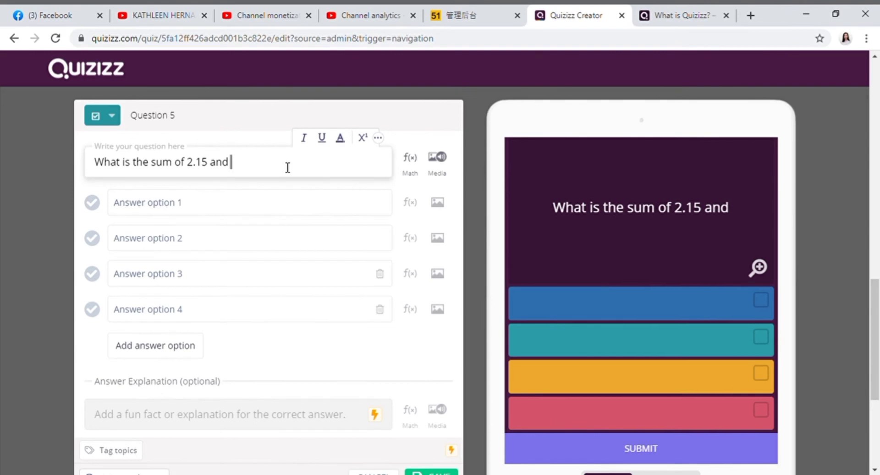
type("10.001")
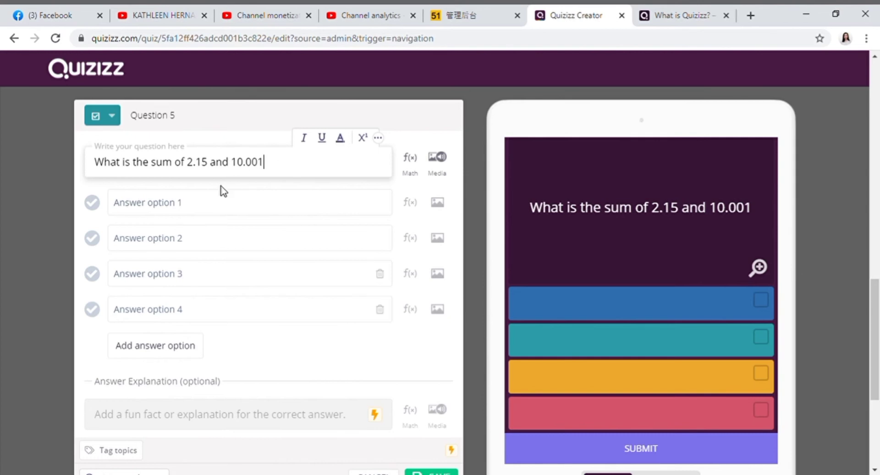
type("?")
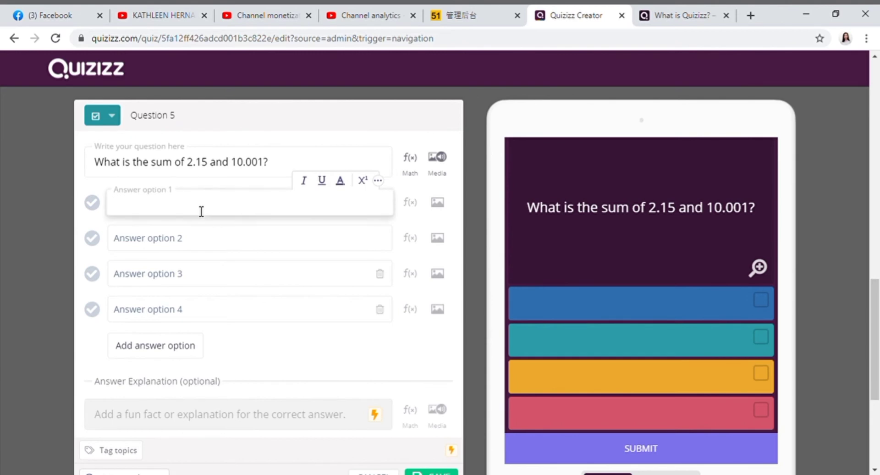
- Enter 2.151 and 2.1501 as the first and second answer options of the fifth question
type("2.1501")
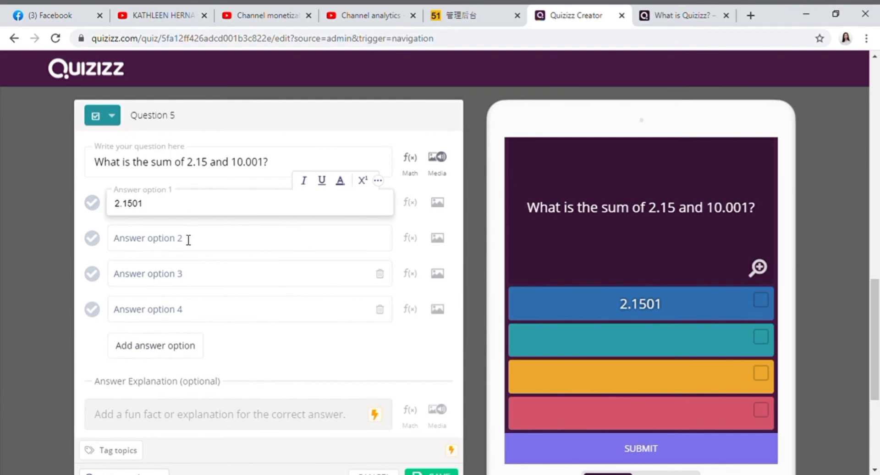
key("BackSpace")
key("BackSpace")
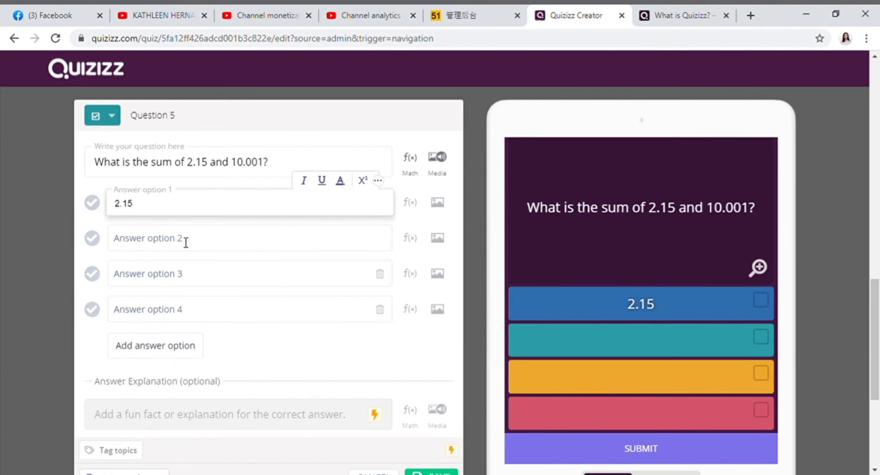
type("1")
left_click(186, 243)
type("2.")
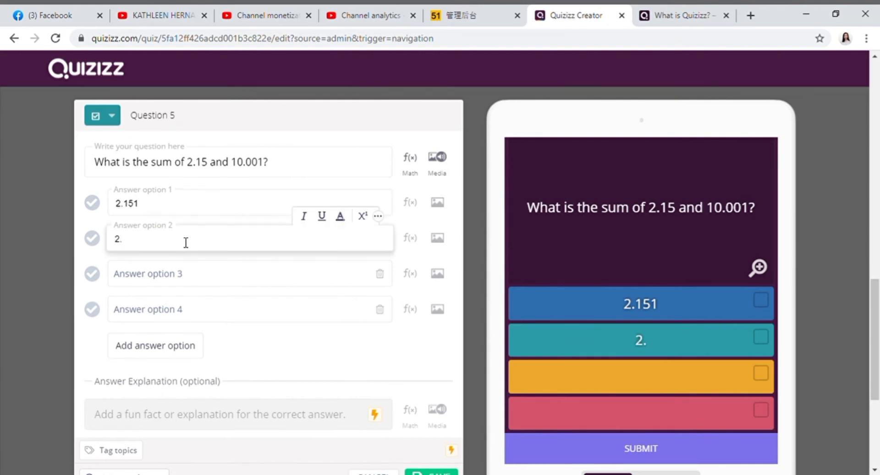
type("1501")
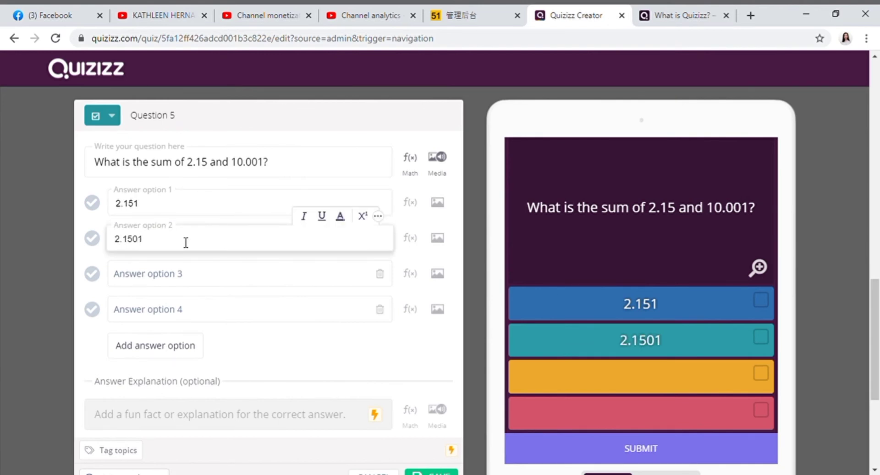
- Change the fifth question's first answer option to 12.151 and its second to 12.1501
left_click(162, 288)
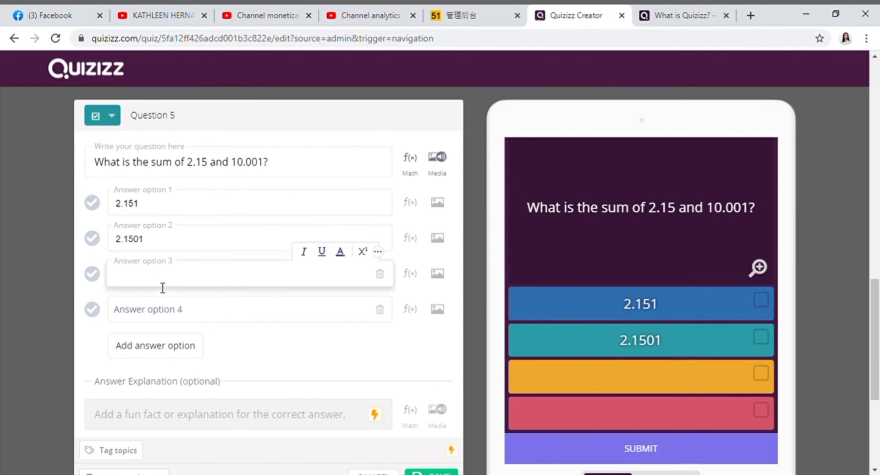
left_click(118, 204)
type("1")
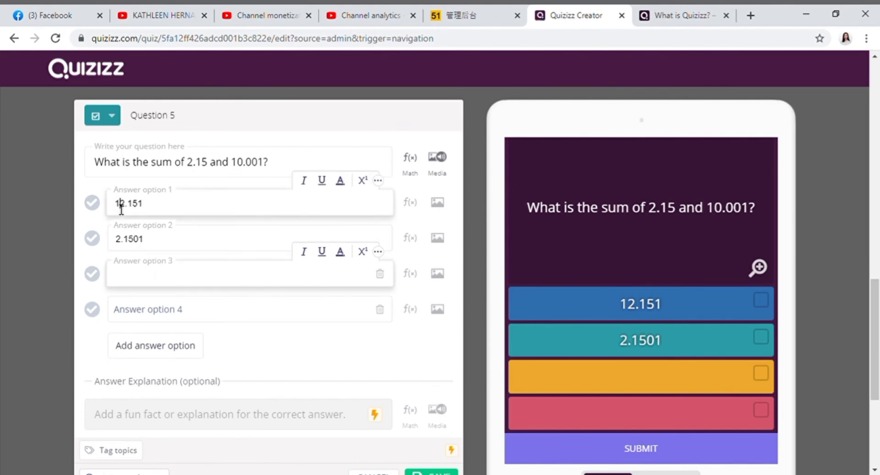
left_click(119, 249)
type("1")
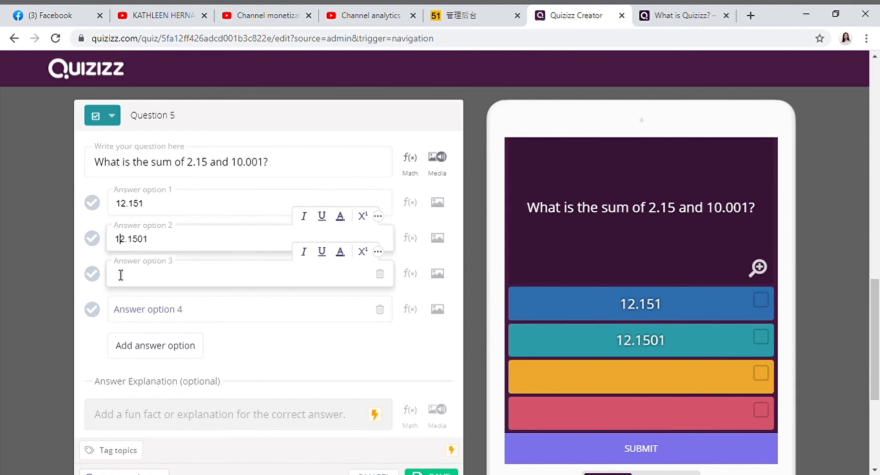
- Enter 121.501 and 121.51 as the third and fourth answer options of the fifth question
left_click(119, 274)
type("121.501")
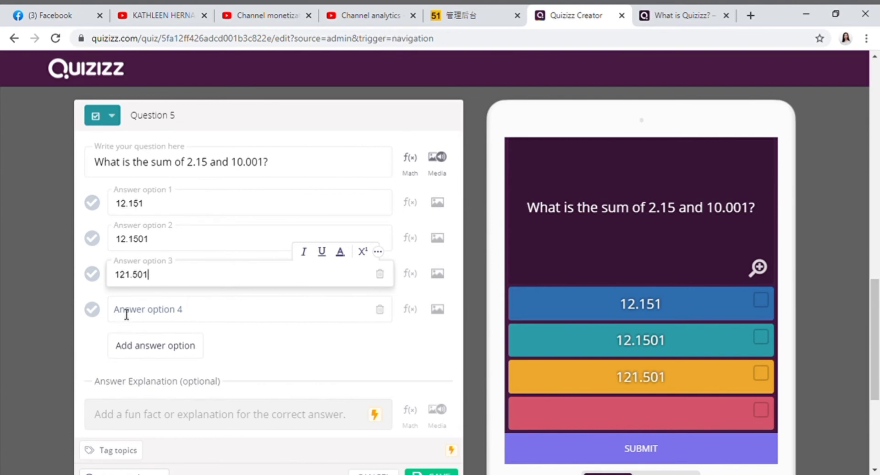
left_click(122, 310)
type("121.5")
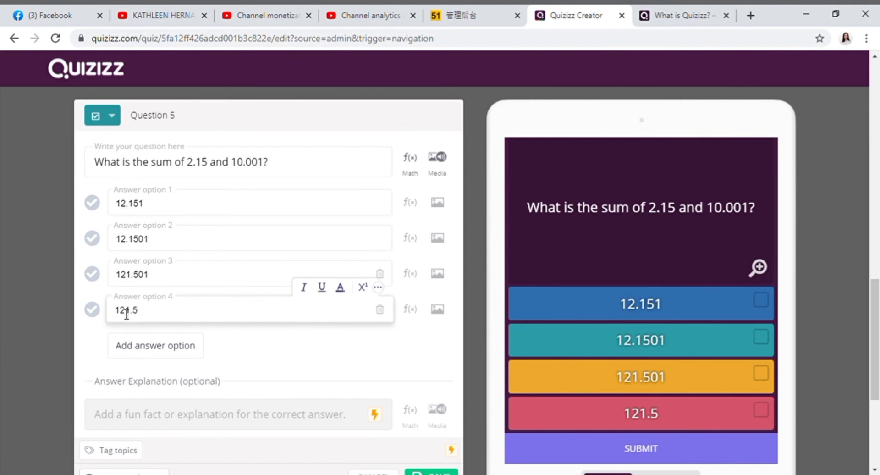
type("1")
- Mark 12.151 as the correct answer and save the fifth question
left_click(93, 204)
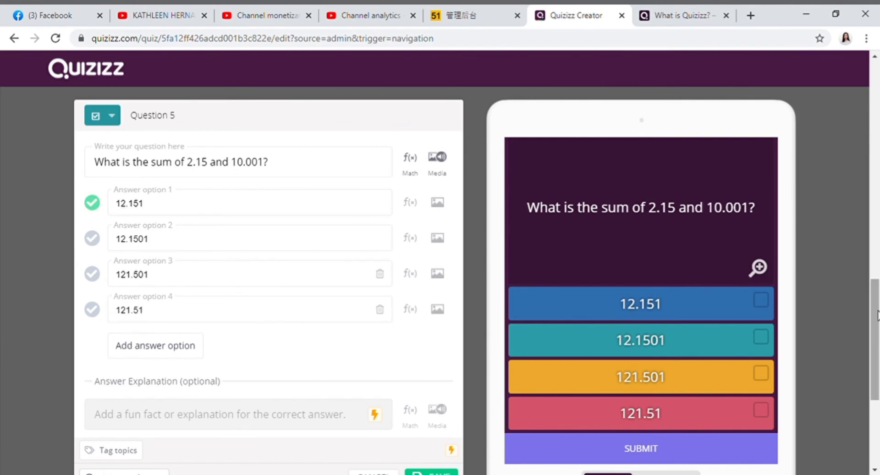
scroll(876, 260, "down", 5)
left_click(440, 255)
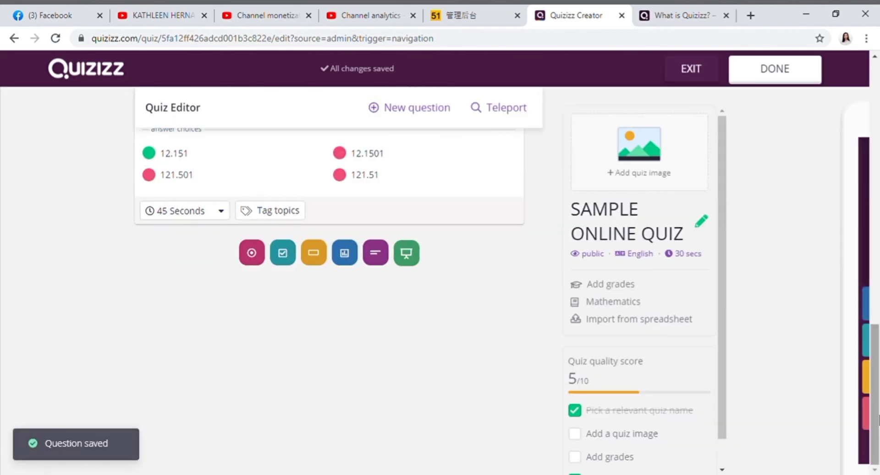
- Add the teacher's banner picture as the title image in the quiz details
scroll(878, 341, "up", 3)
left_click_drag(878, 341, 855, 402)
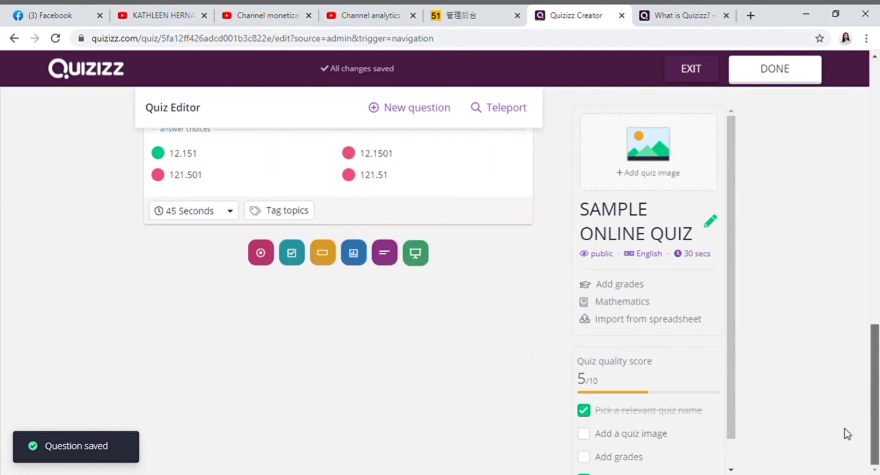
scroll(844, 184, "up", 15)
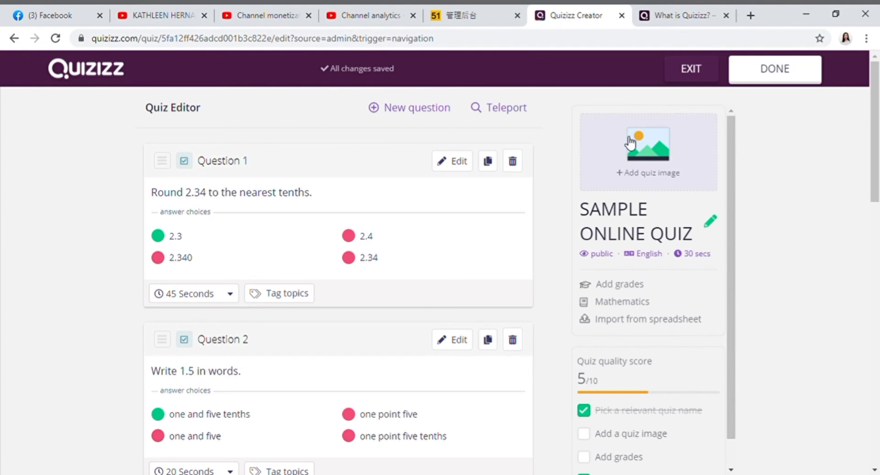
left_click(653, 149)
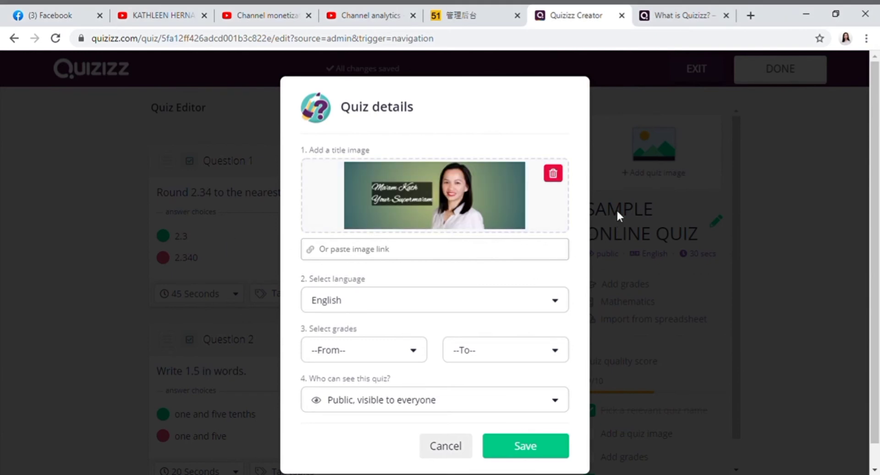
- Set the quiz's grade range from 4th to 6th, save the details and finish editing the quiz
left_click(402, 354)
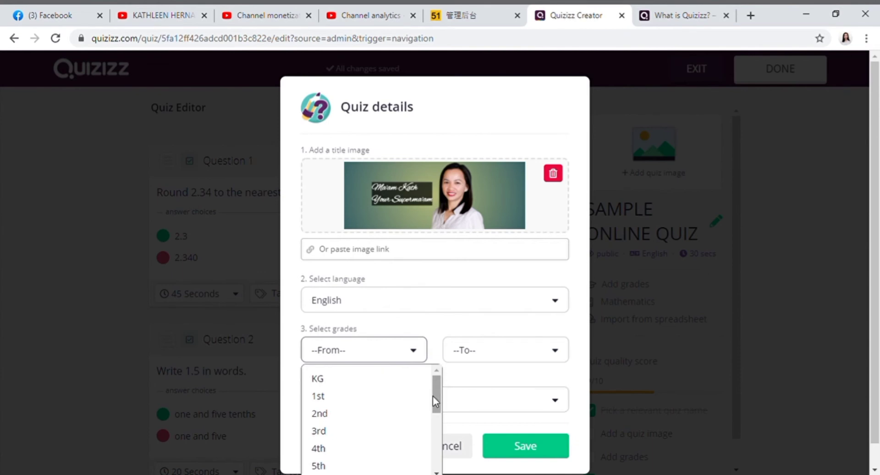
left_click_drag(435, 397, 442, 425)
left_click(334, 368)
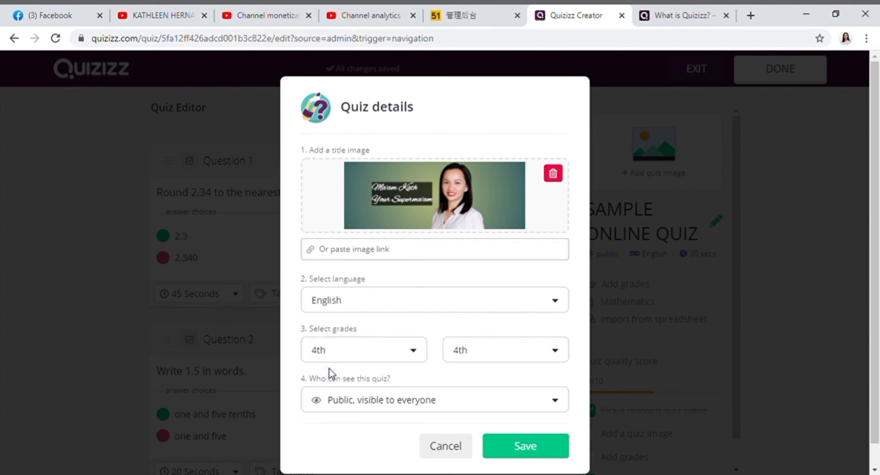
left_click(492, 354)
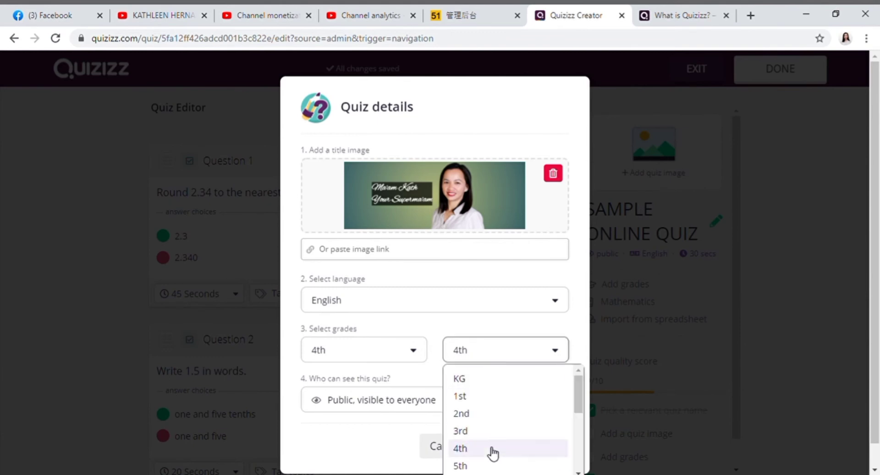
left_click_drag(579, 402, 585, 418)
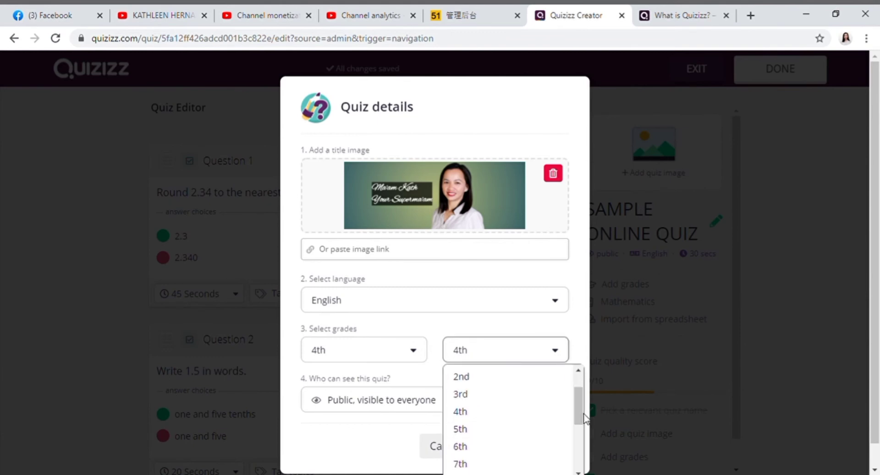
left_click(492, 447)
left_click(520, 449)
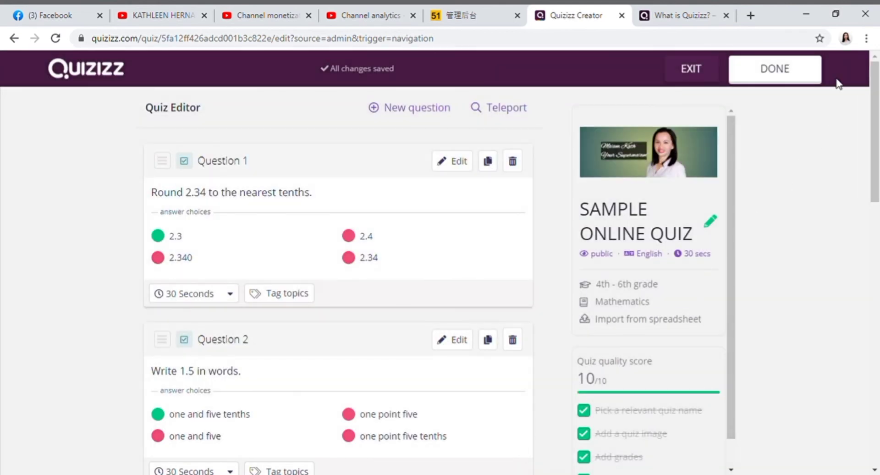
left_click(817, 77)
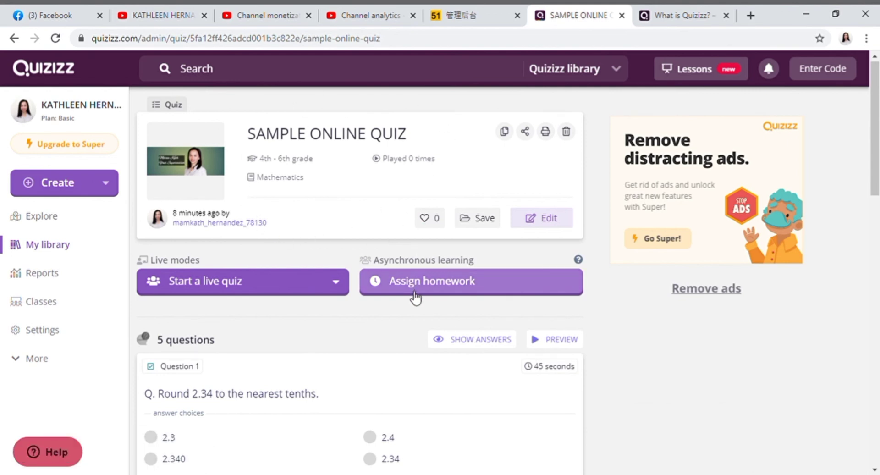
- Look over the deadline options for assigning the quiz as homework and return to the quiz overview
left_click(415, 293)
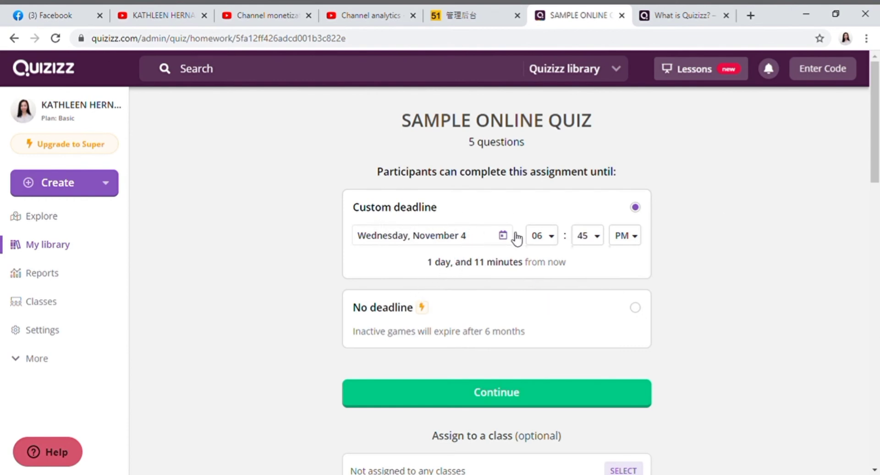
left_click_drag(877, 141, 877, 110)
left_click(18, 38)
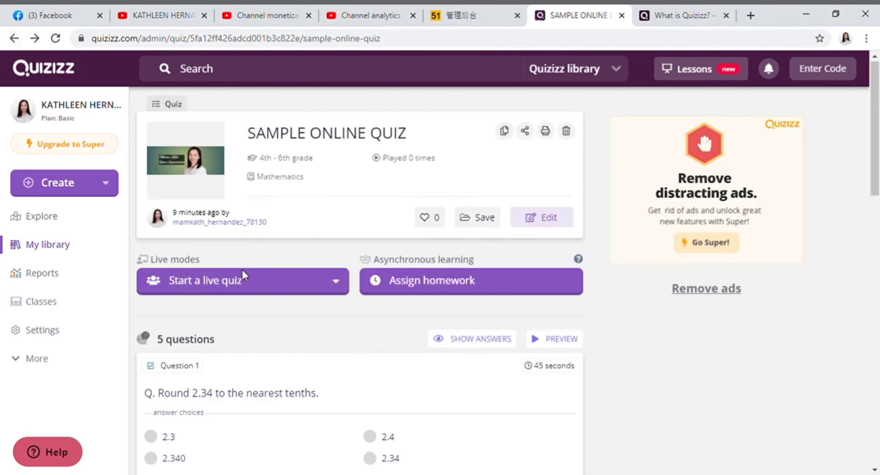
- Set up a live session of the quiz using the Classic option
left_click(247, 287)
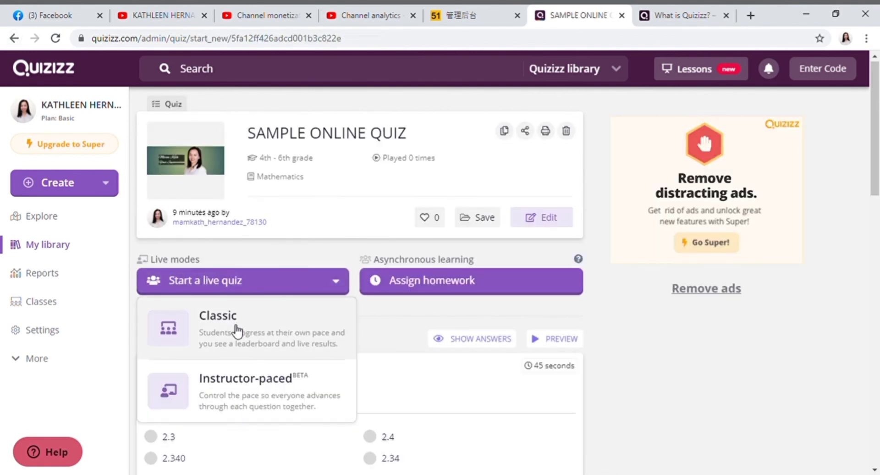
left_click(233, 330)
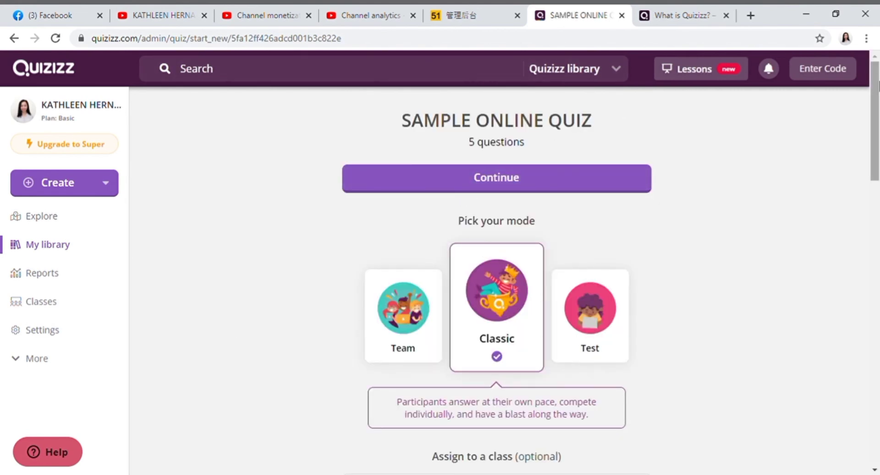
scroll(877, 101, "down", 1)
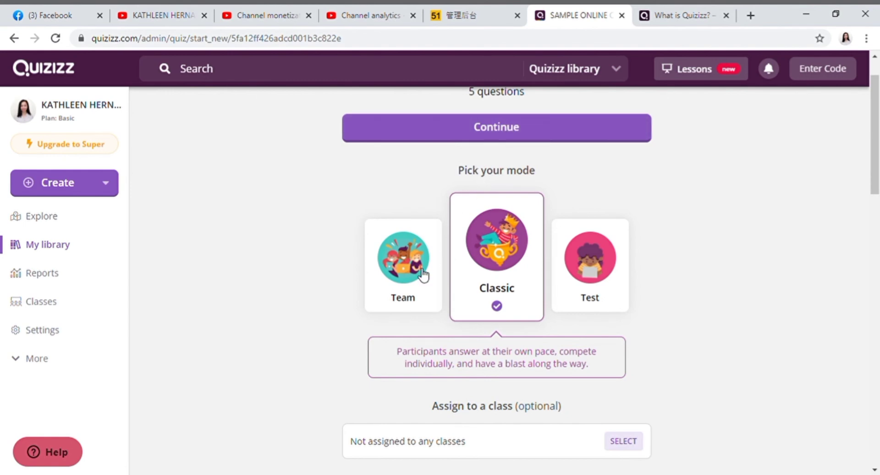
- Preview the Team and Test modes, reselect Classic mode and continue to the live session's join page
left_click(423, 275)
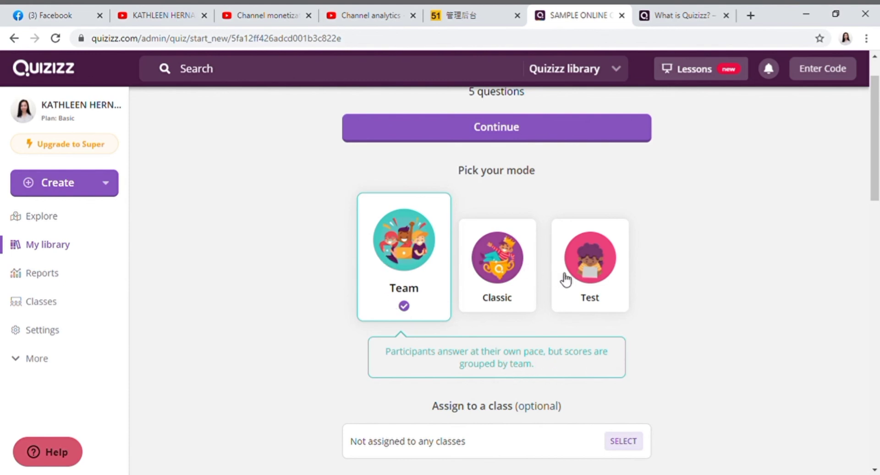
left_click(566, 279)
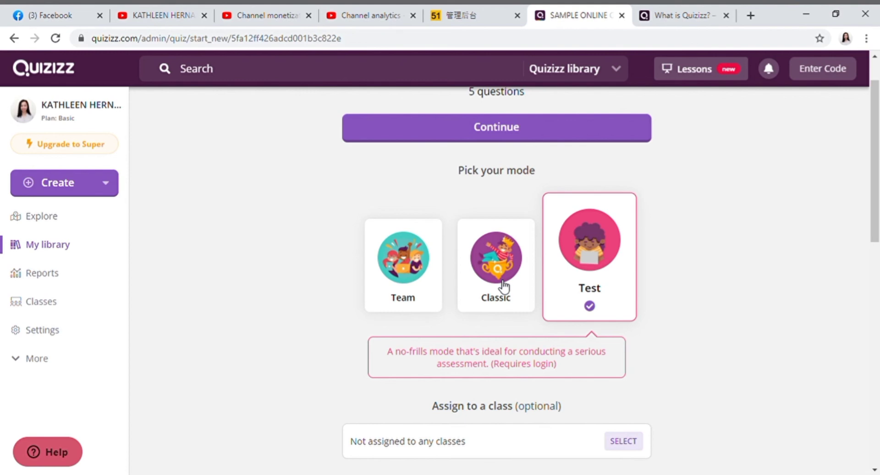
left_click(505, 286)
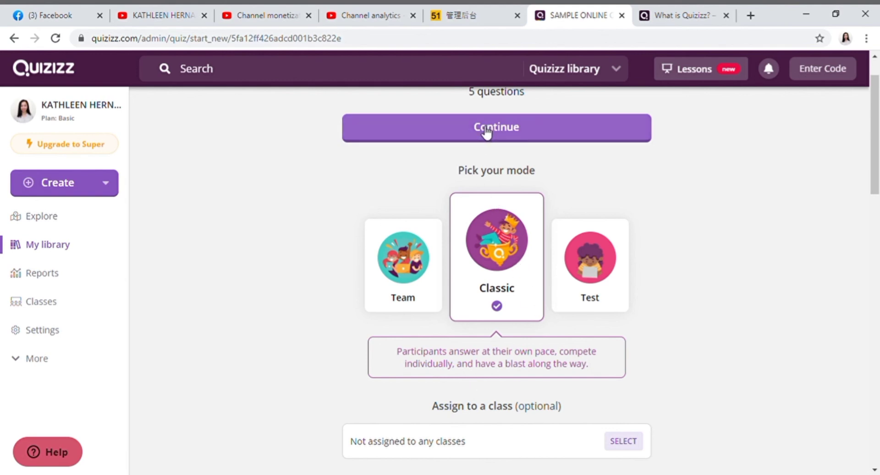
left_click(486, 131)
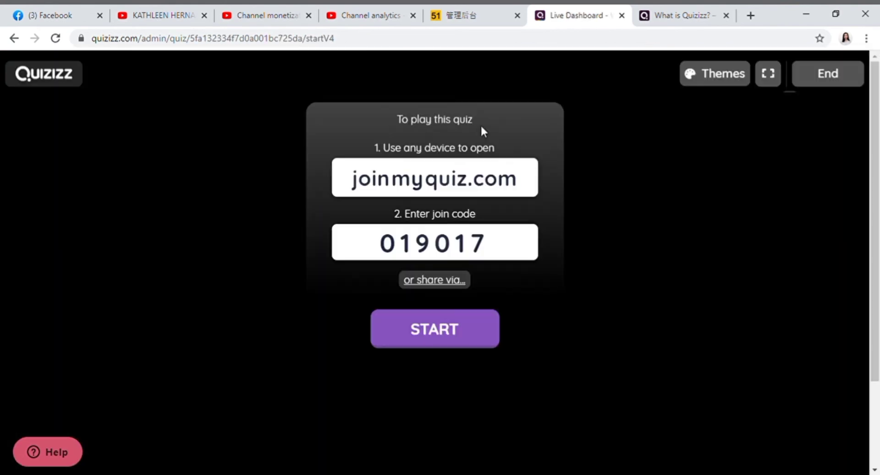